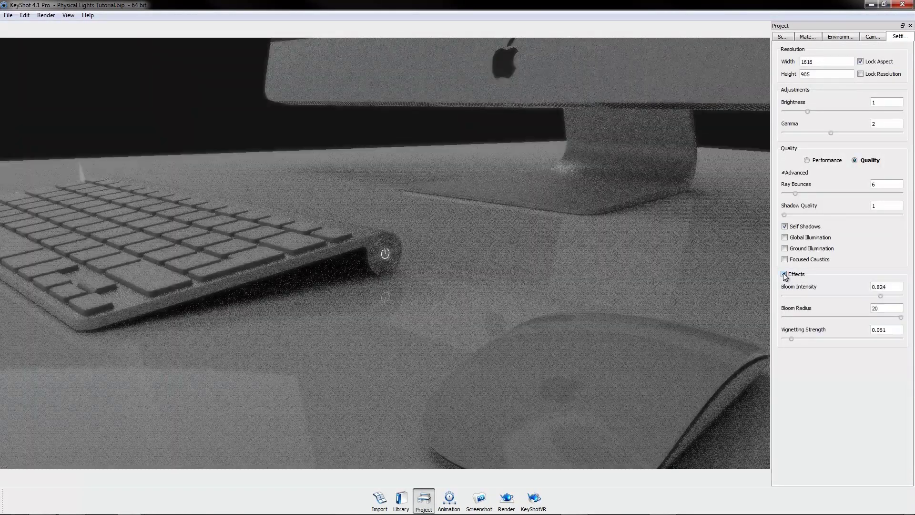
Raise the bloom intensity to 1 and turn off the render effects.
left_click_drag(881, 295, 907, 296)
left_click(784, 275)
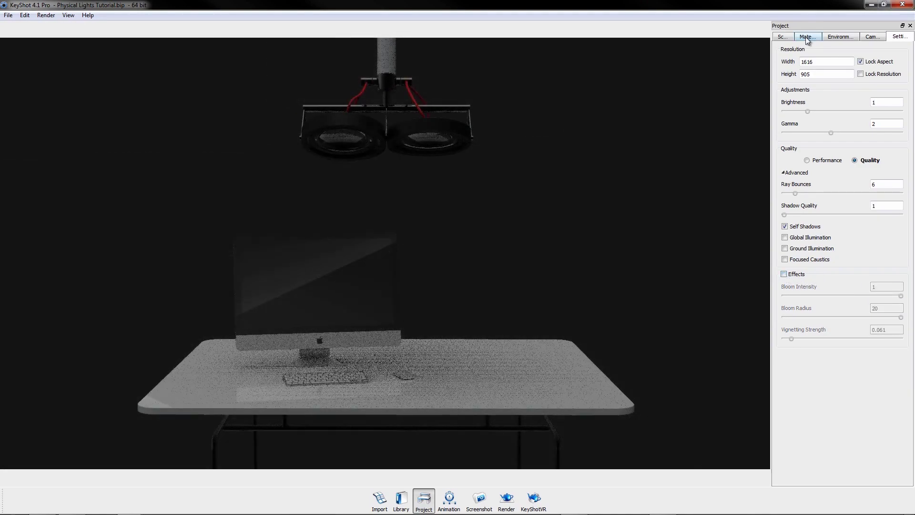
Make the emissive screen reflection plane visible to the camera and toggle its linear gradient opacity texture off and on to compare.
left_click(806, 37)
left_click(781, 171)
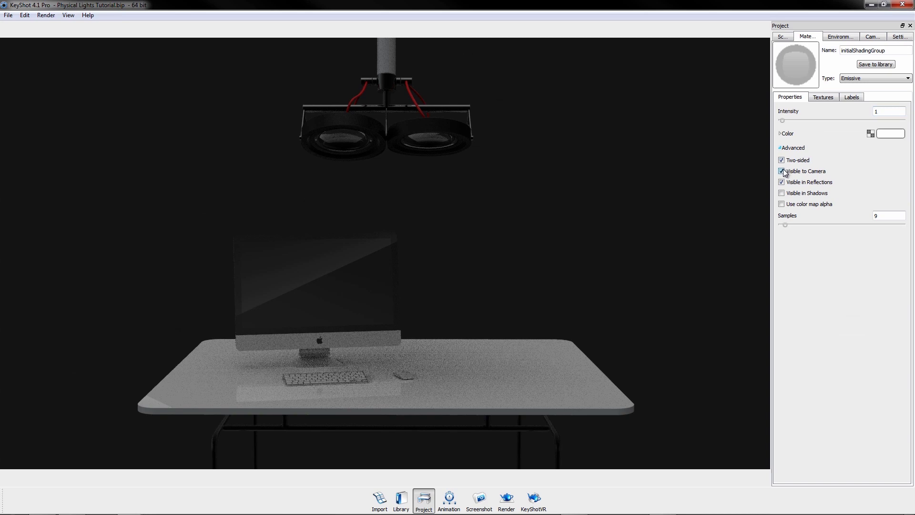
left_click(826, 99)
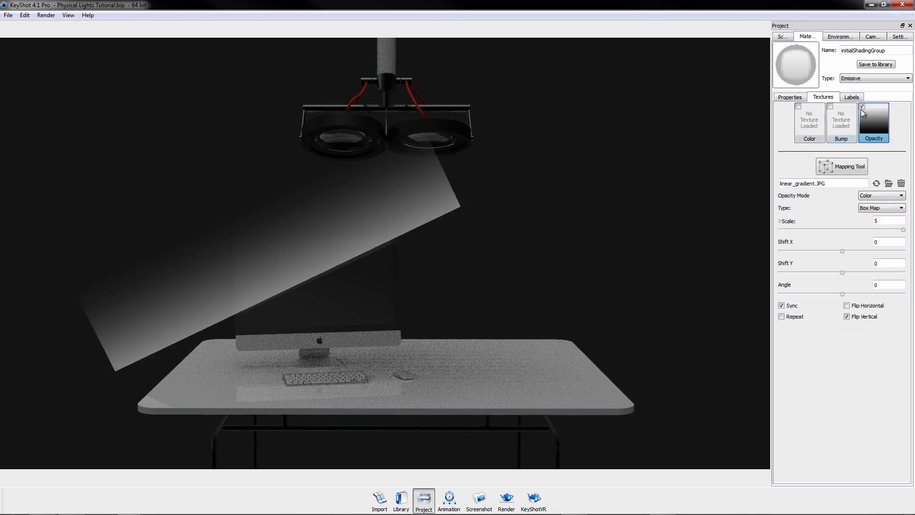
left_click(862, 107)
left_click(862, 106)
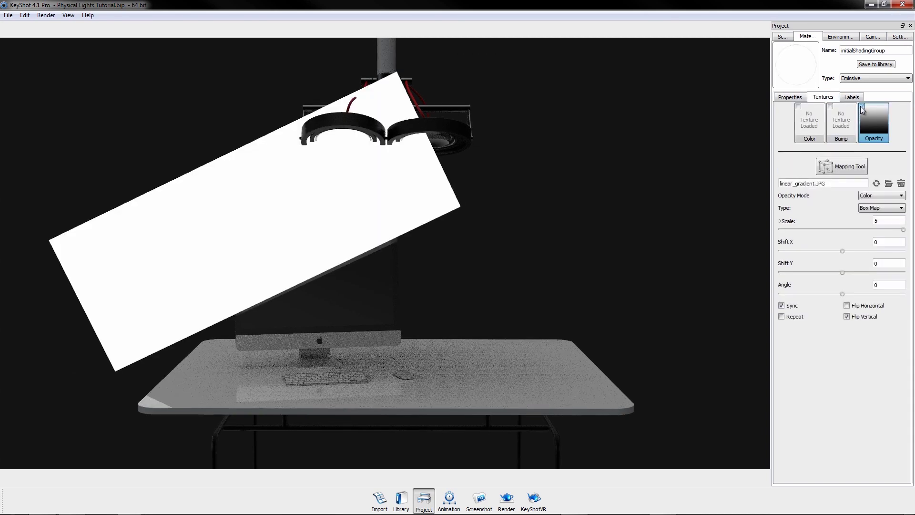
left_click(799, 98)
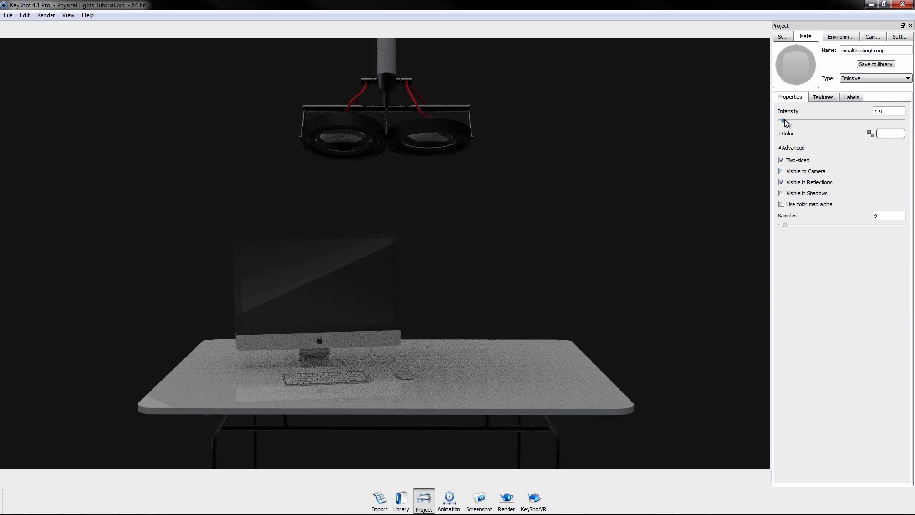
Show the first Point Light and the Area Light listed directly below it in the desk scene.
left_click(786, 37)
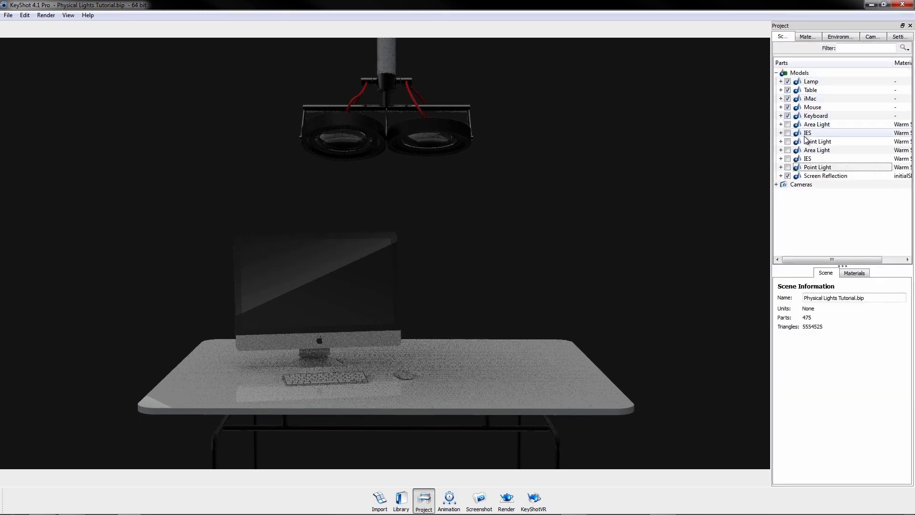
left_click(788, 142)
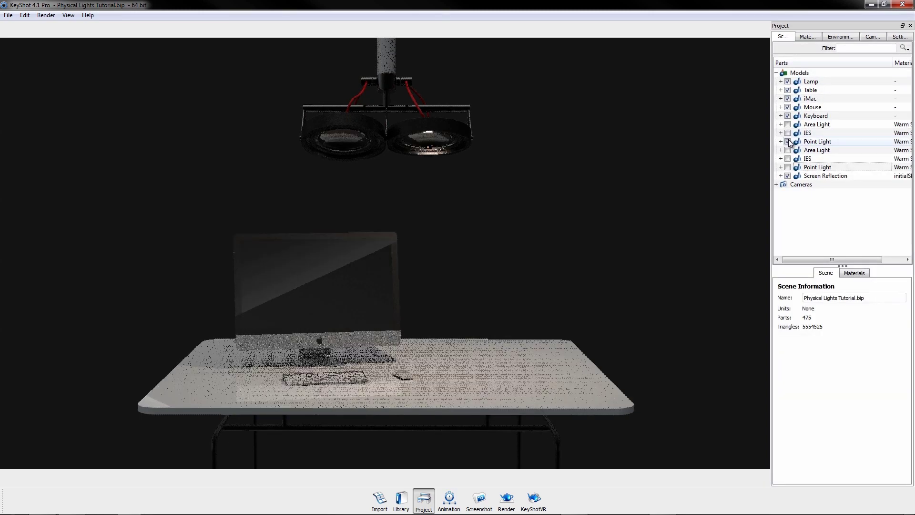
left_click(788, 150)
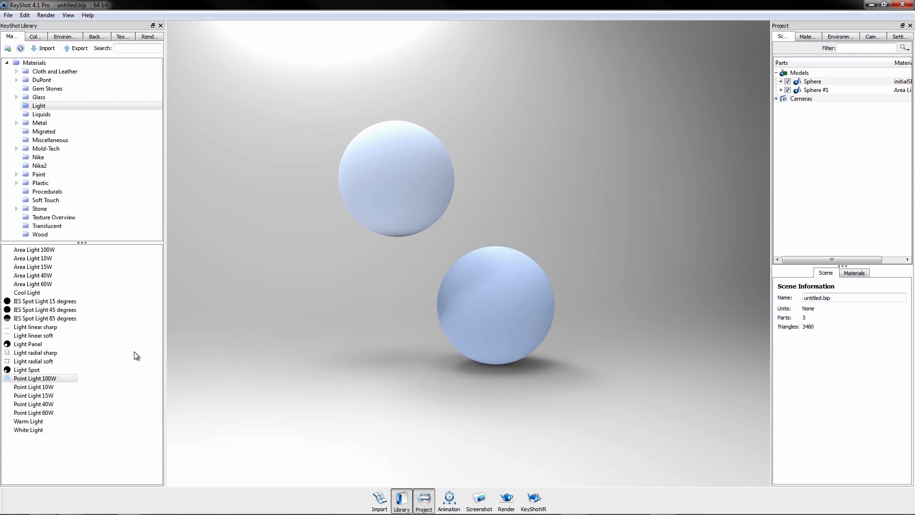
Apply the Area Light 100W material from the library's Light category to the upper sphere.
left_click(29, 64)
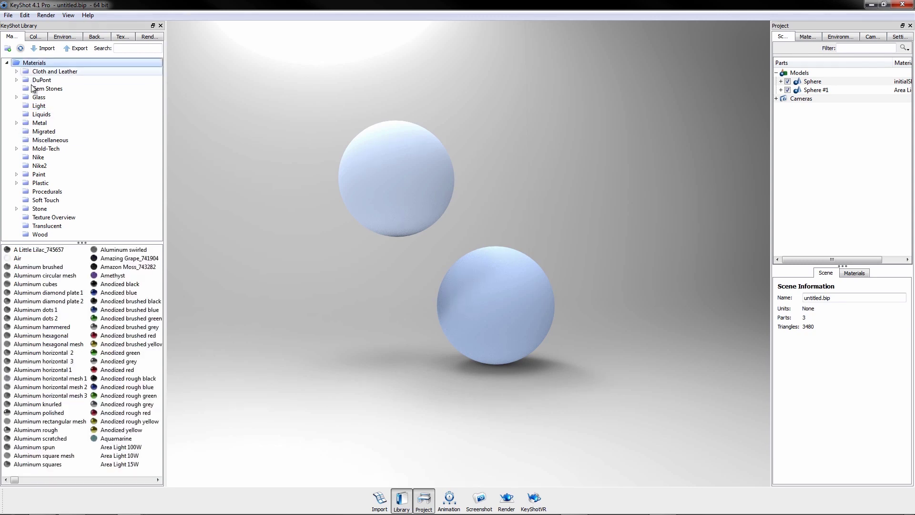
left_click(38, 106)
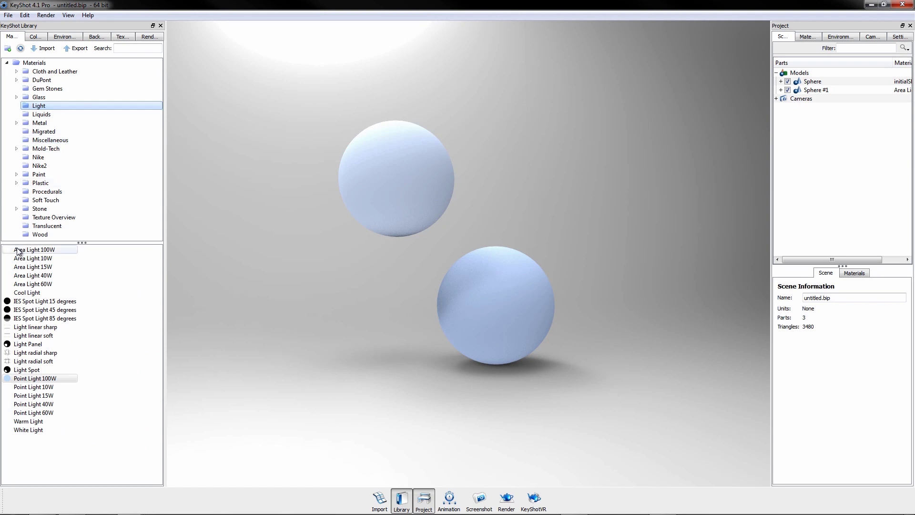
left_click_drag(33, 250, 416, 179)
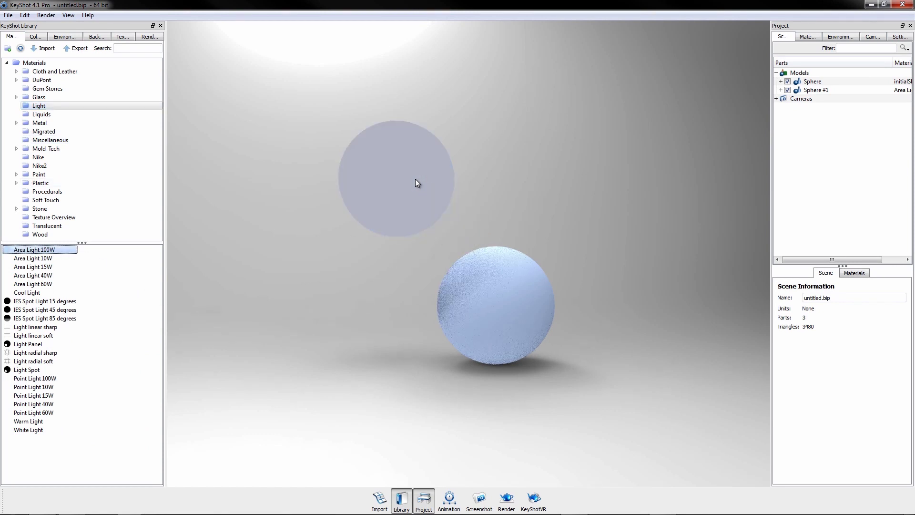
Change the upper sphere's material type to Point Light Diffuse and raise its power to 416 Watt.
double_click(415, 178)
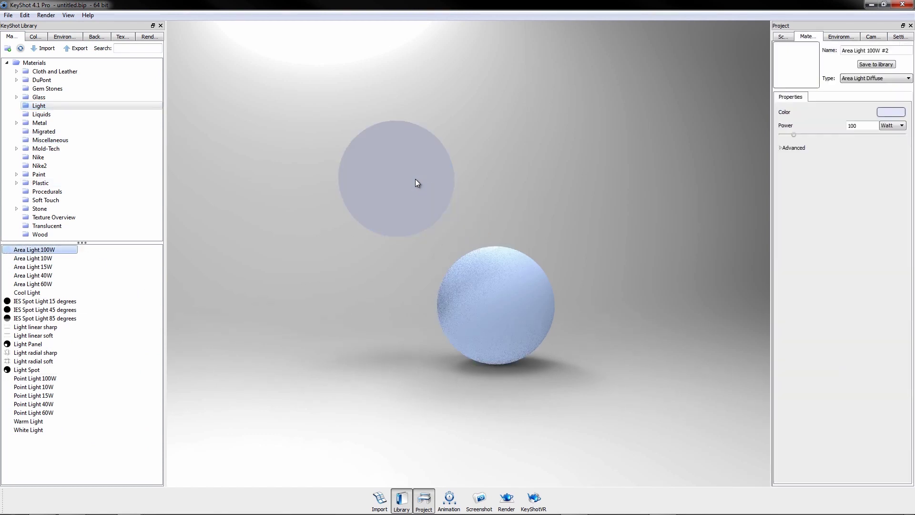
left_click(851, 79)
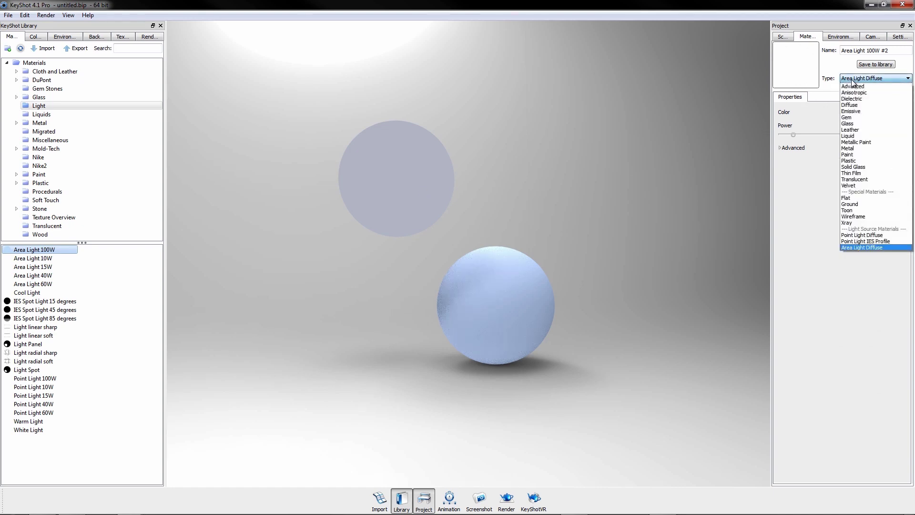
left_click(861, 235)
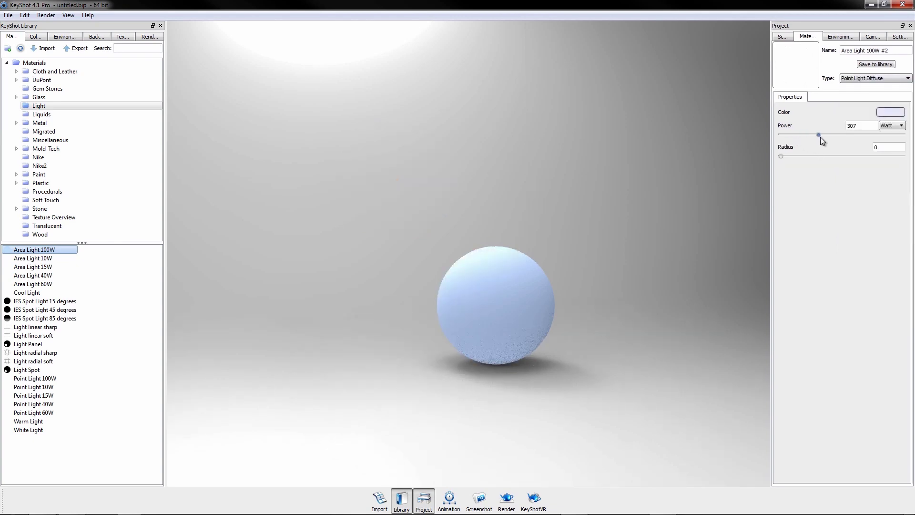
left_click_drag(820, 135, 831, 135)
Lower the environment brightness to 0.1 and turn on Ground Illumination in the quality settings.
left_click(841, 40)
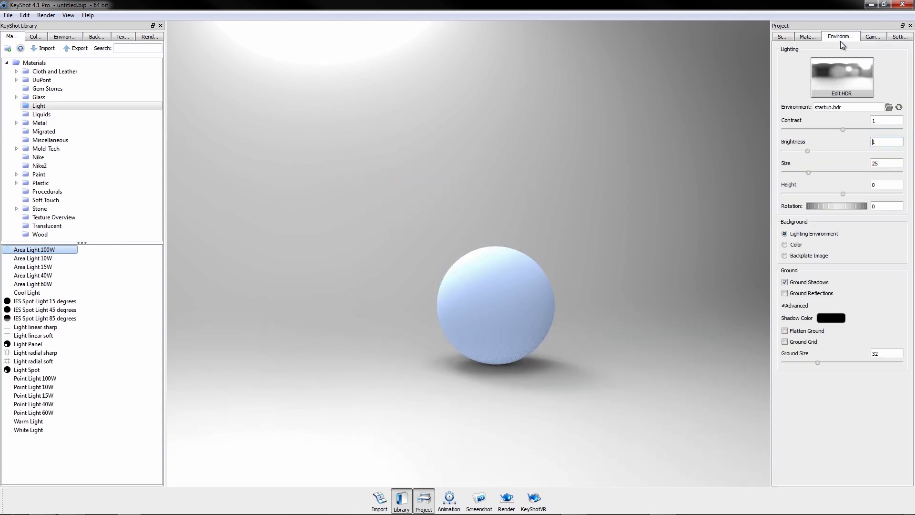
left_click_drag(804, 150, 787, 153)
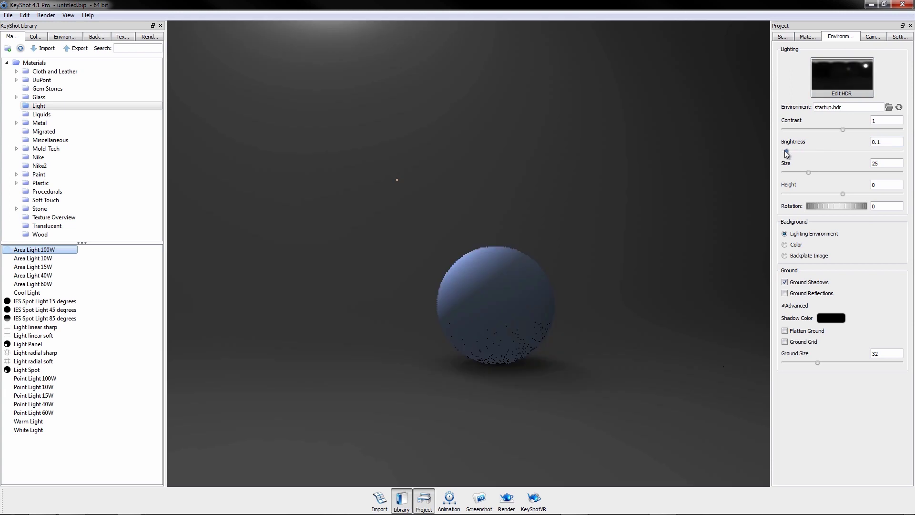
left_click(900, 36)
left_click(807, 249)
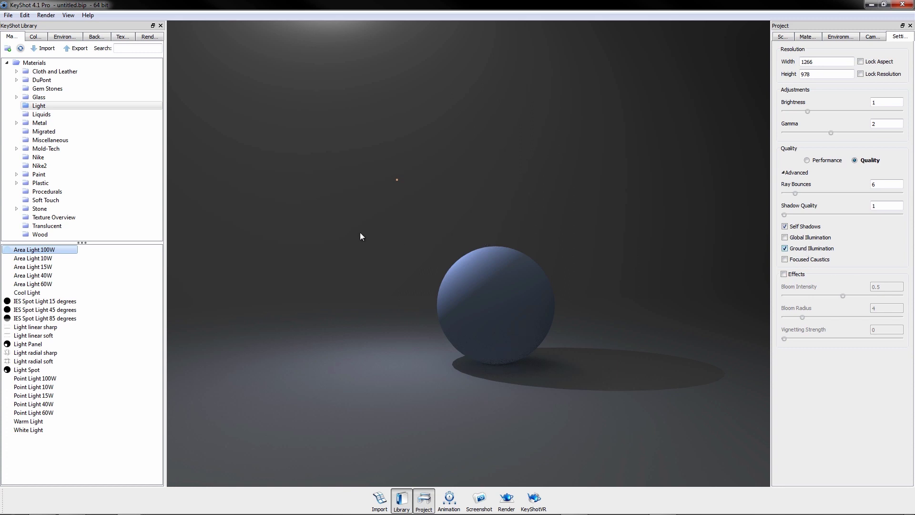
Add a ground plane to the scene beneath the spheres.
left_click(25, 16)
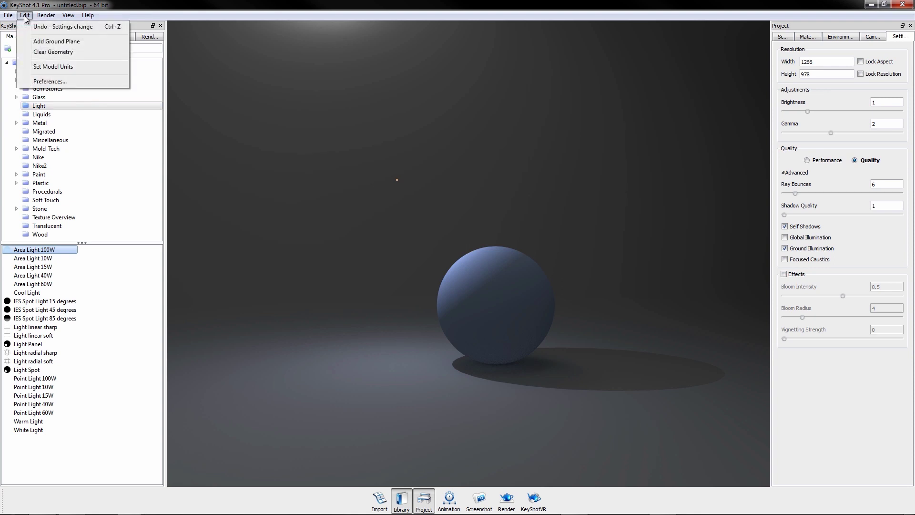
left_click(34, 42)
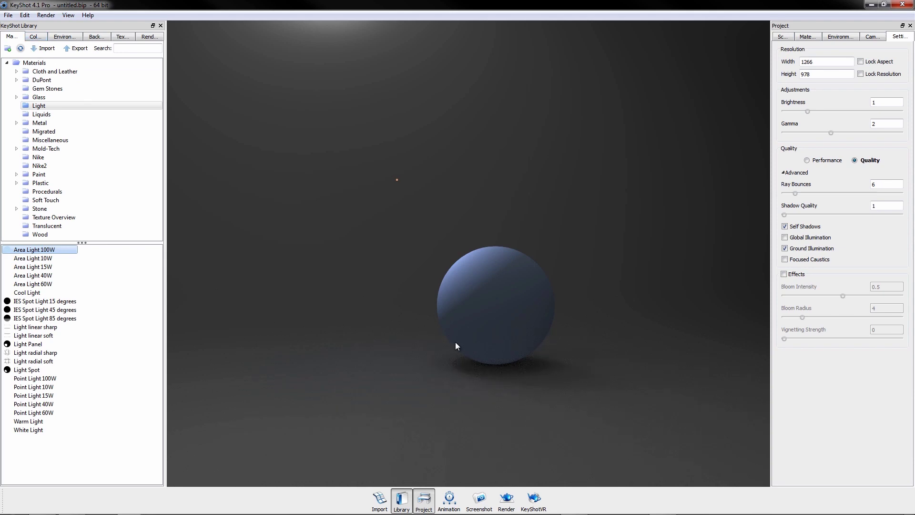
left_click(782, 37)
double_click(803, 99)
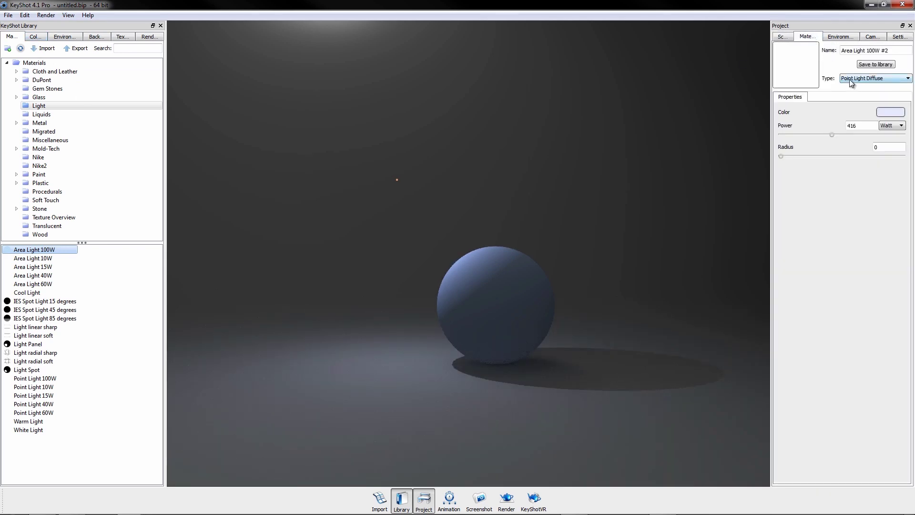
Change the upper sphere's material type to Area Light Diffuse and set its power to 510 Watt.
left_click_drag(840, 135, 842, 136)
left_click(861, 79)
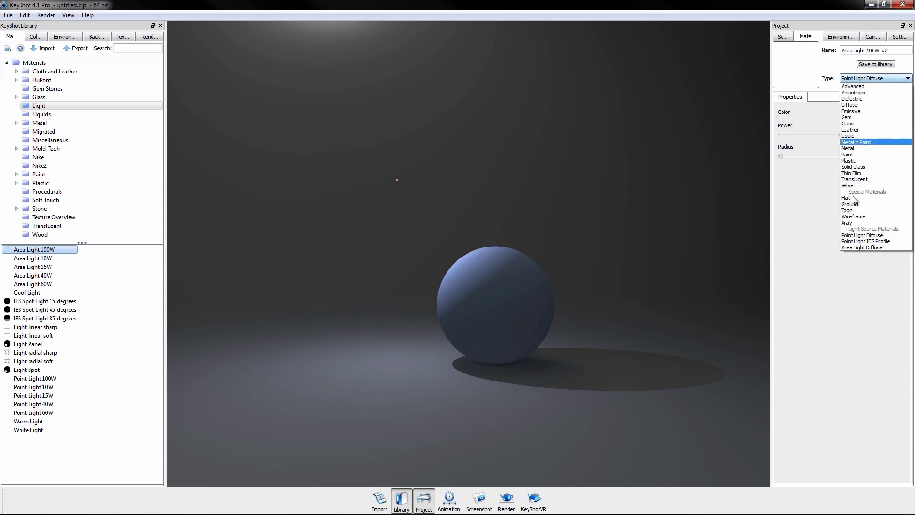
left_click(856, 247)
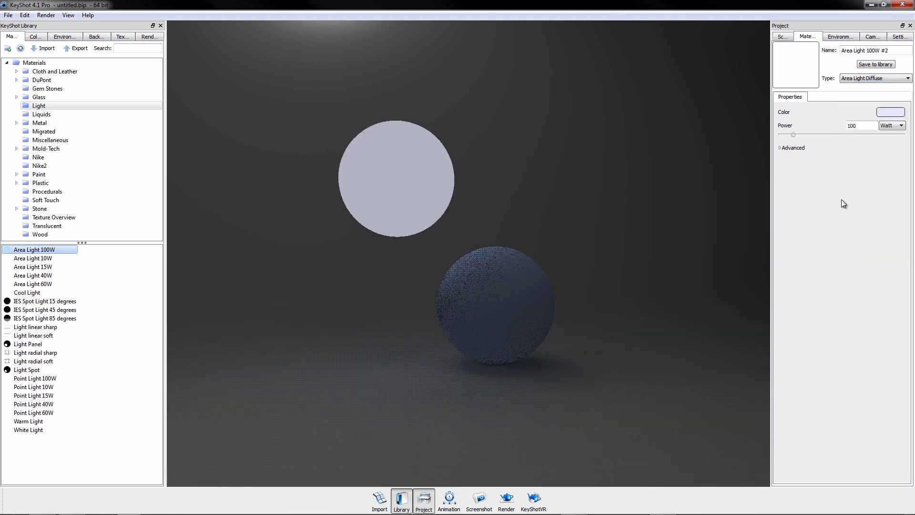
left_click(843, 135)
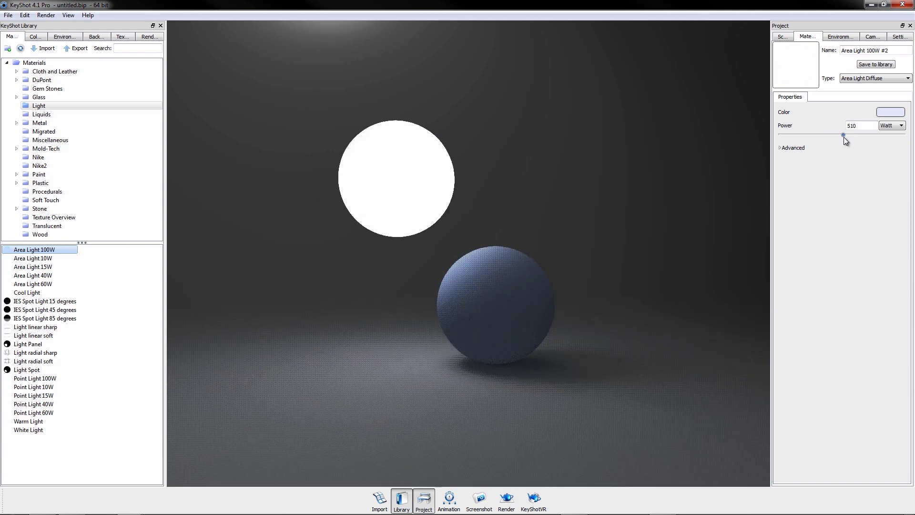
left_click(867, 79)
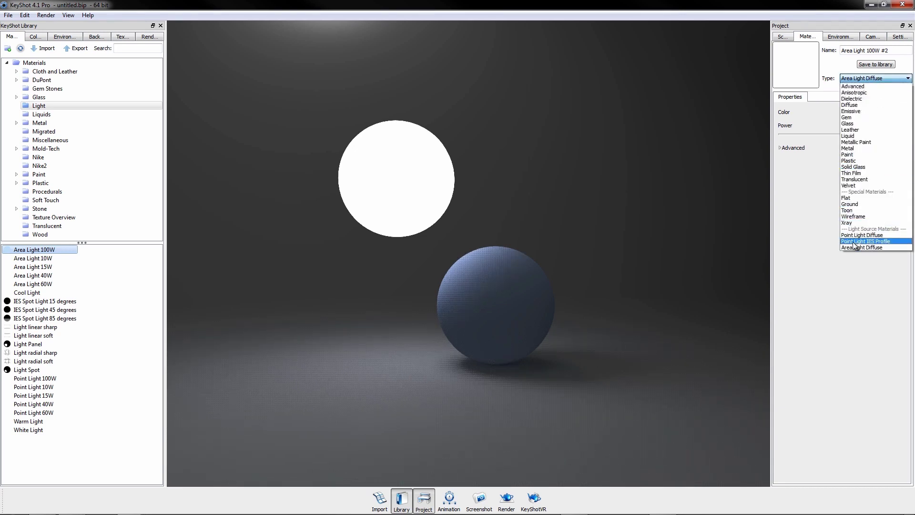
left_click(815, 242)
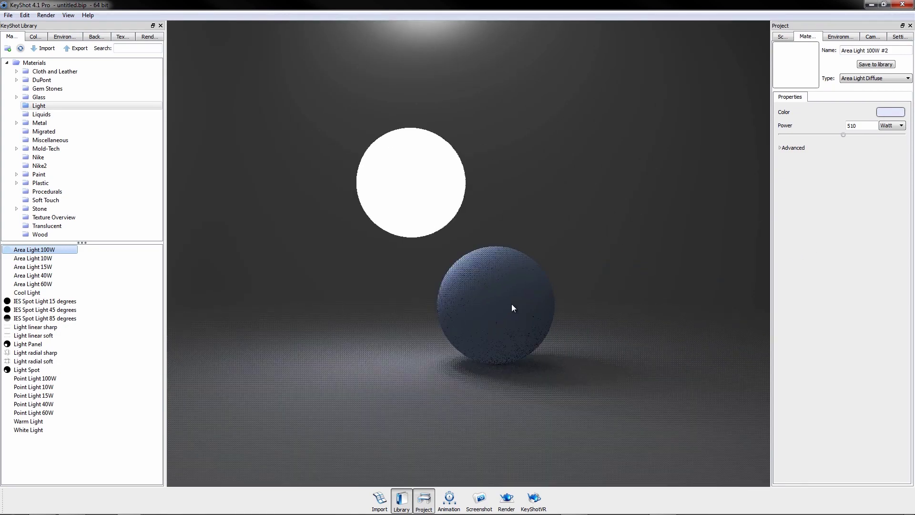
Change the lower blue sphere's material type from Diffuse to Area Light Diffuse.
double_click(511, 304)
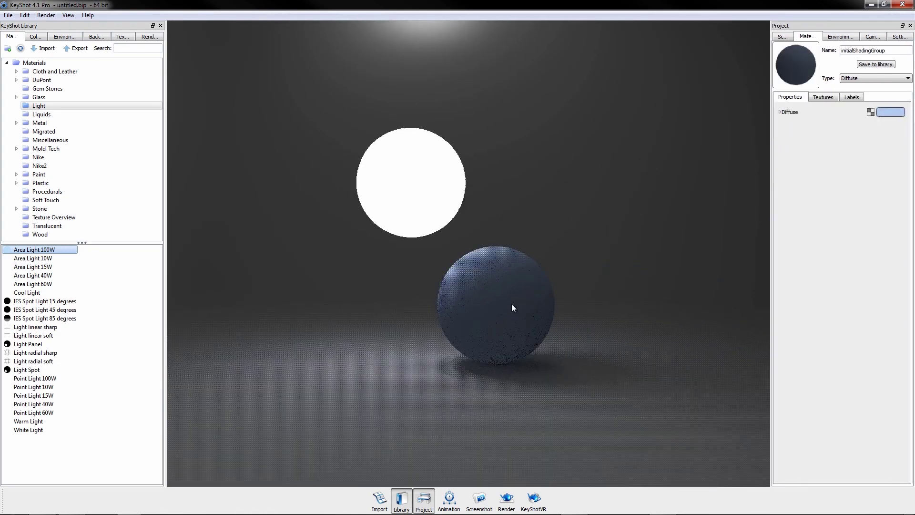
left_click(856, 79)
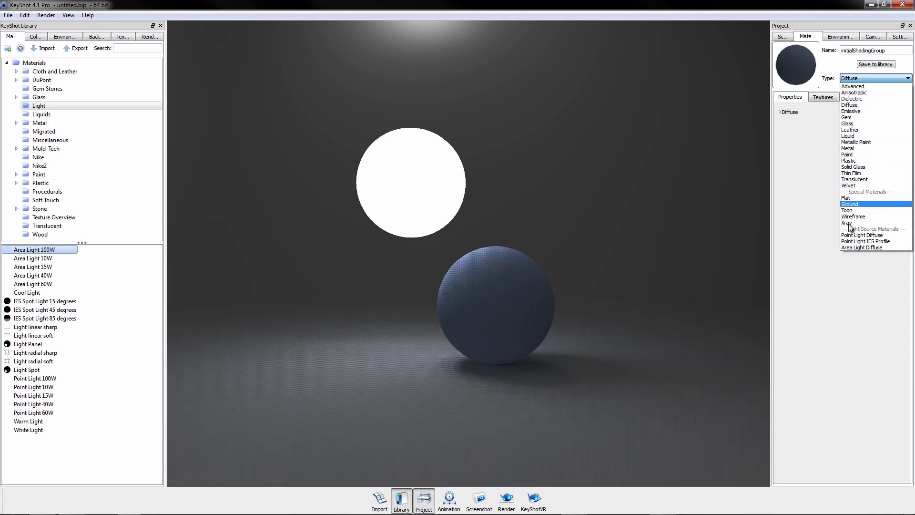
left_click(855, 247)
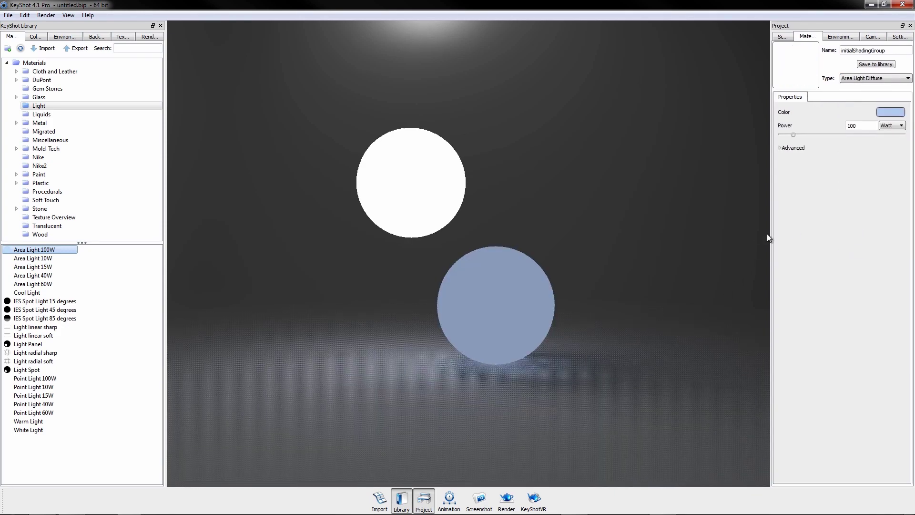
left_click_drag(635, 265, 714, 264, "ctrl")
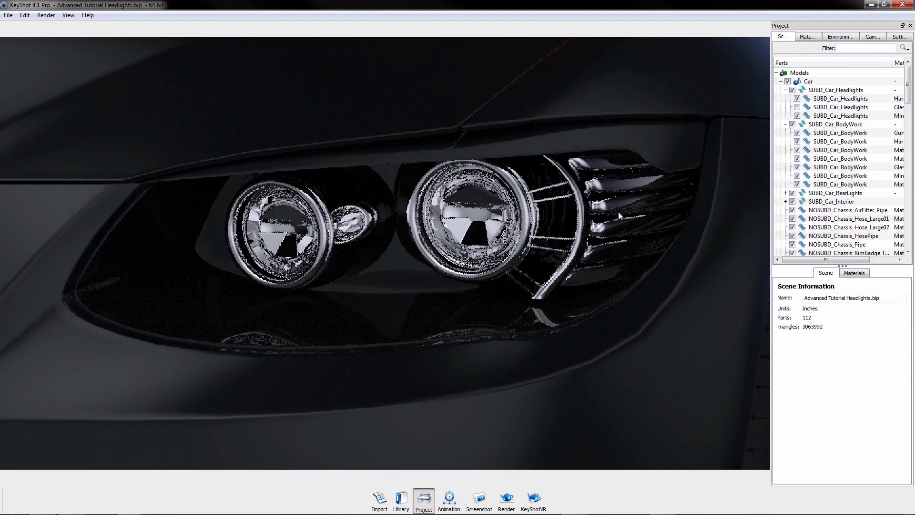
Toggle the visibility of the third SUBD_Car_Headlights part off and on again to compare.
left_click(800, 115)
left_click(798, 116)
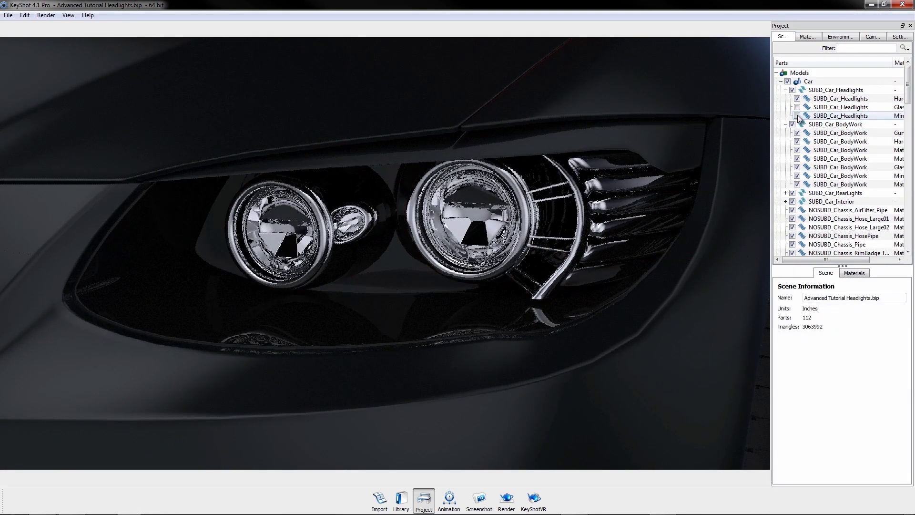
left_click(797, 116)
Collapse the Car model and show the Broken Torus and Convex Lens models in the headlight.
left_click(780, 81)
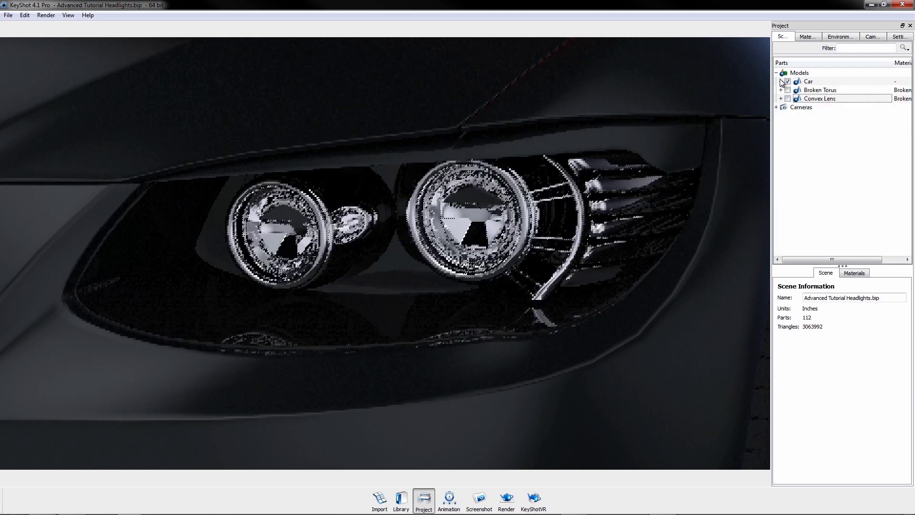
left_click(788, 90)
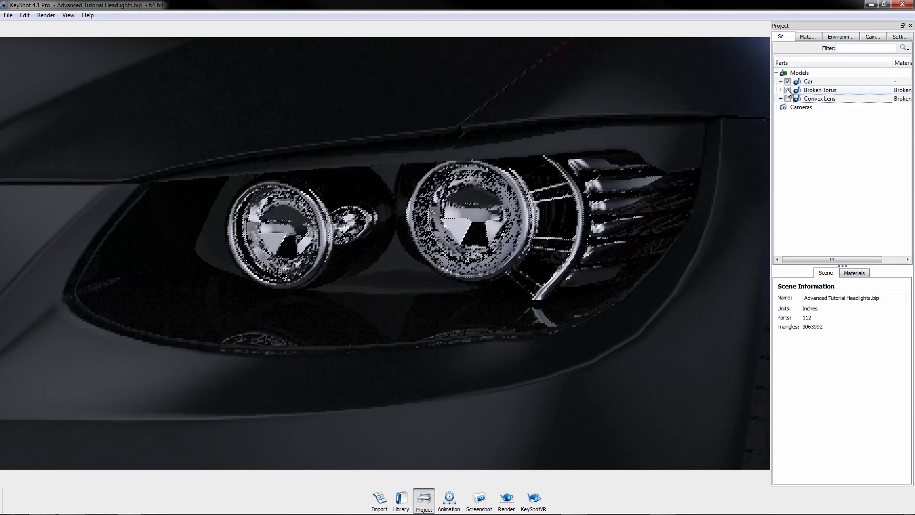
left_click(788, 98)
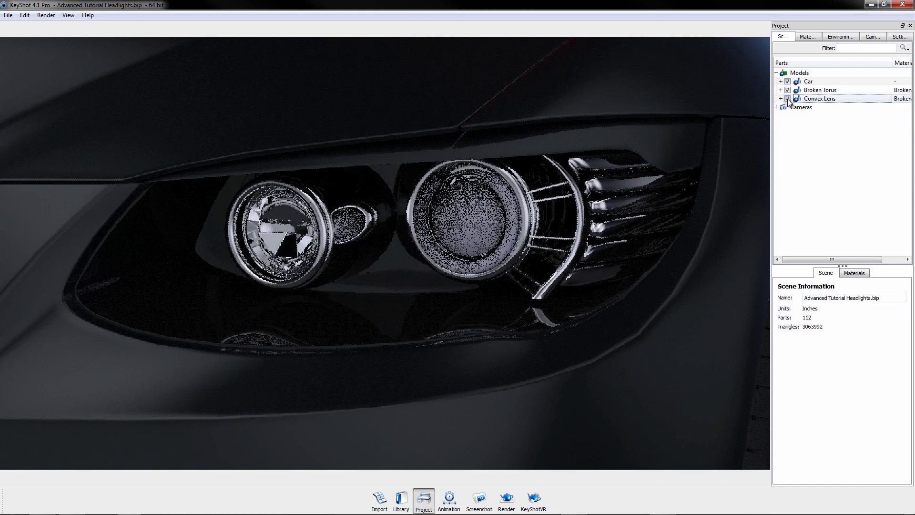
Select the Broken Donut part inside the Broken Torus model and hide it.
left_click(780, 90)
left_click(786, 99)
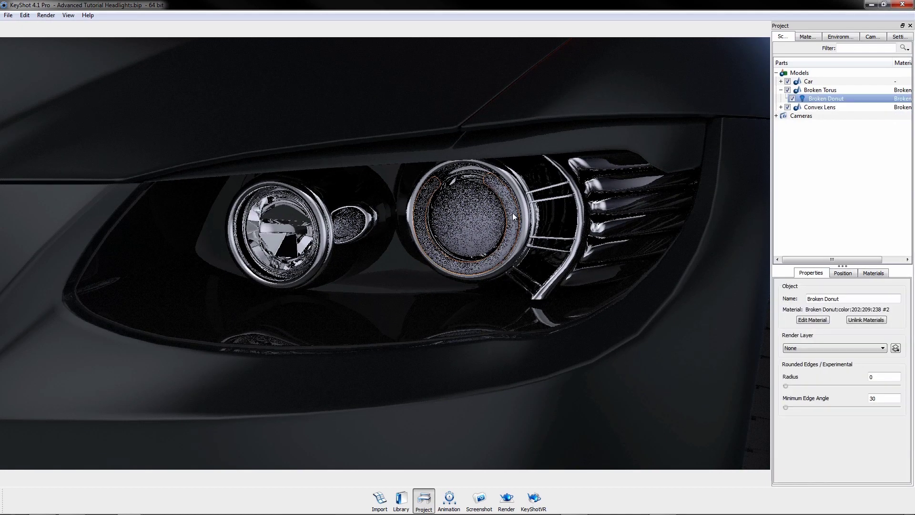
left_click(792, 99)
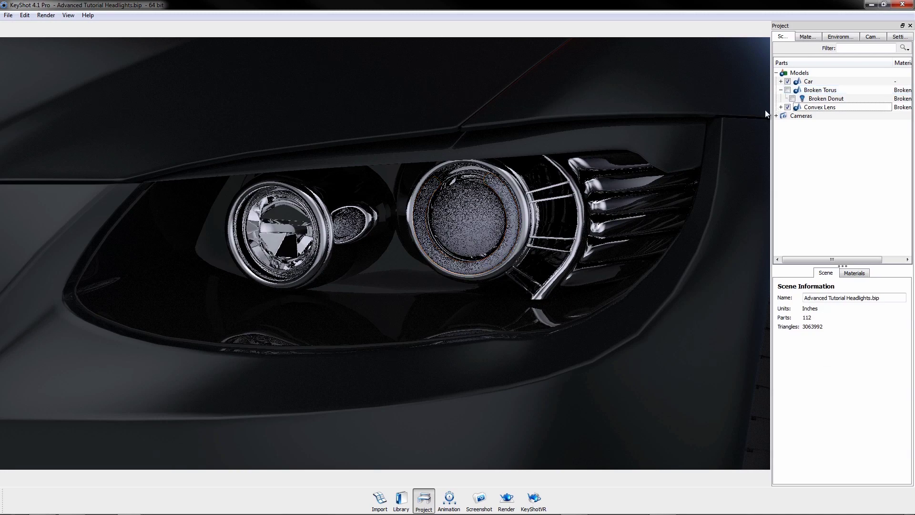
Change the convex lens material type in the larger headlight from Diffuse to Thin Film and set its thickness to 880.
double_click(476, 236)
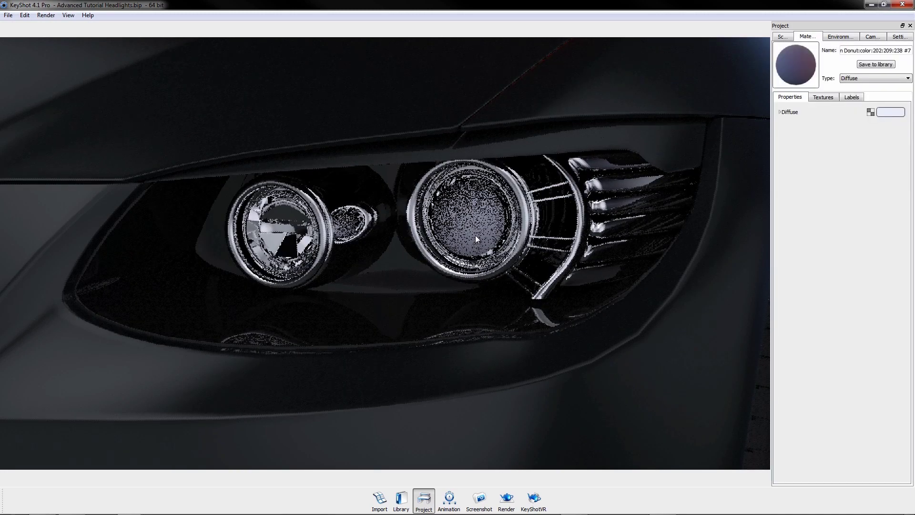
left_click(865, 78)
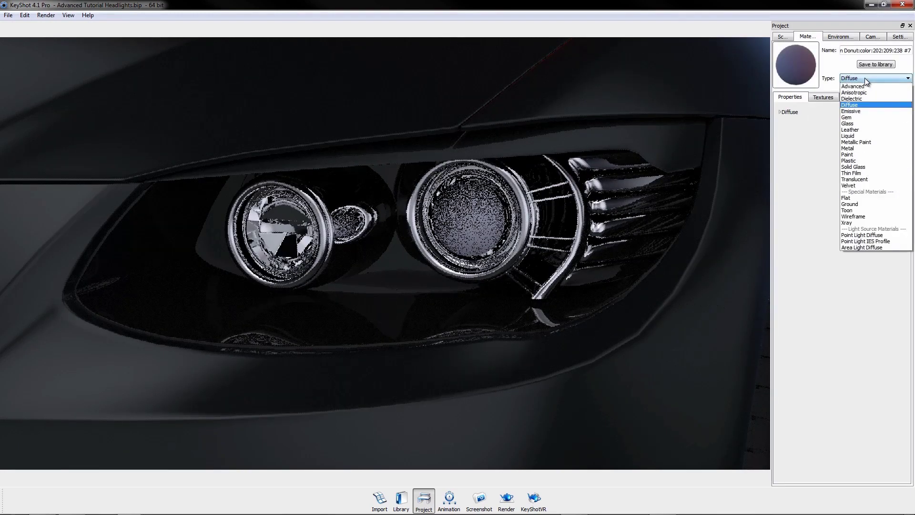
left_click(864, 174)
left_click(889, 133)
type("80")
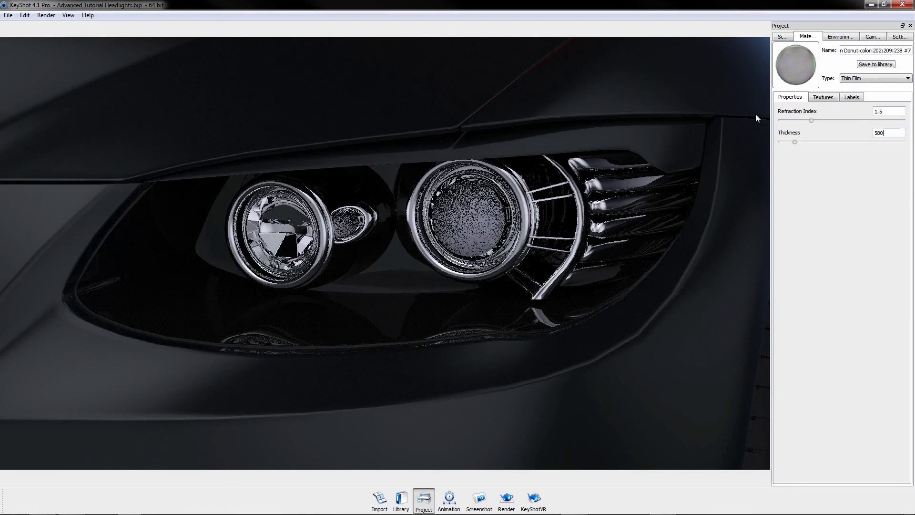
type("80")
key("Return")
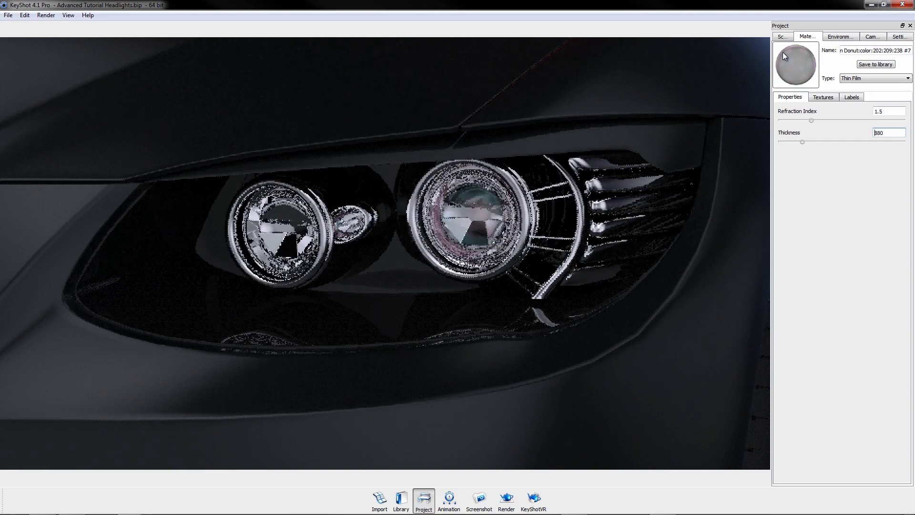
Duplicate the Convex Lens model in the scene.
left_click(785, 36)
left_click(821, 106)
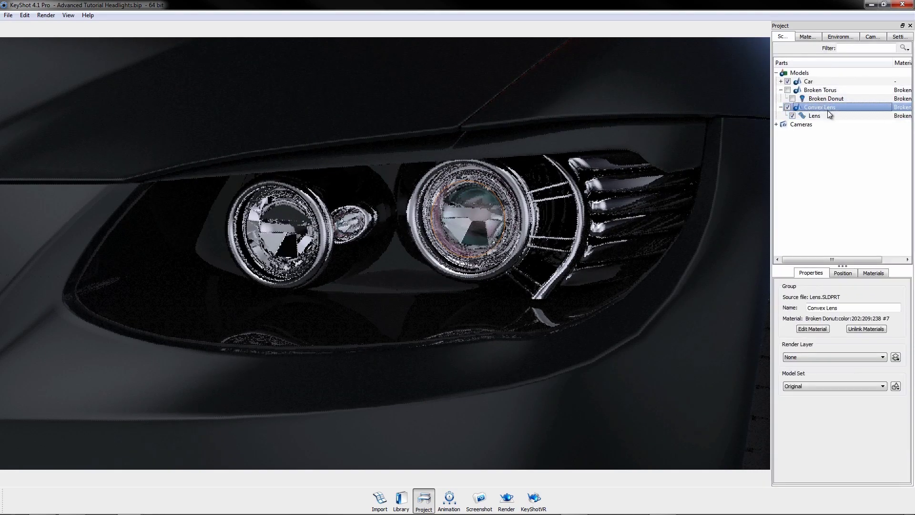
right_click(822, 106)
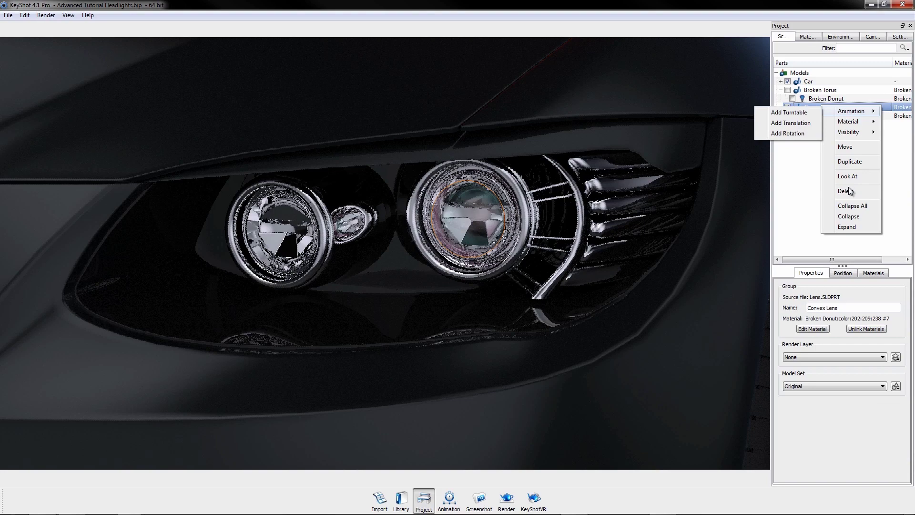
left_click(849, 162)
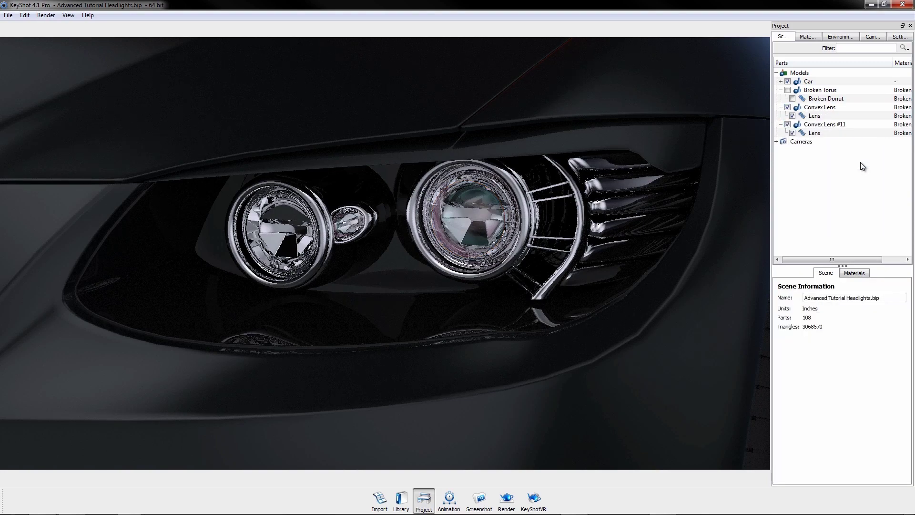
Shift the duplicated convex lens slightly from the original with the Move Tool and accept the new position.
left_click(837, 127)
left_click(843, 273)
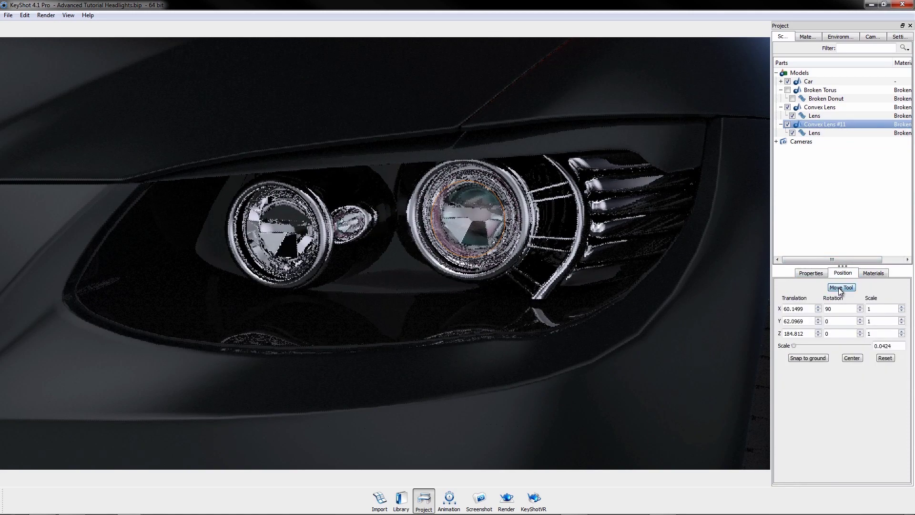
left_click(840, 288)
left_click_drag(447, 229, 438, 233)
left_click(429, 461)
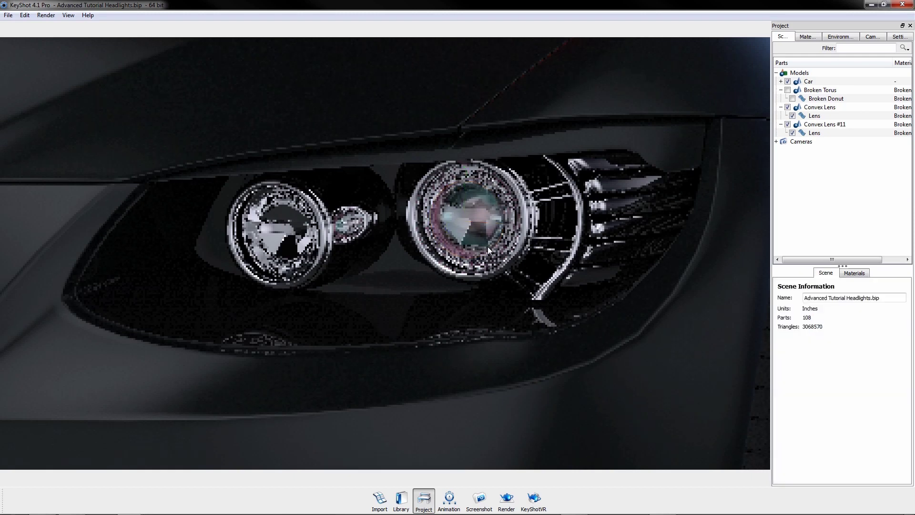
Change the duplicated lens's material type from Thin Film to Point Light Diffuse.
left_click(832, 124)
left_click(821, 328)
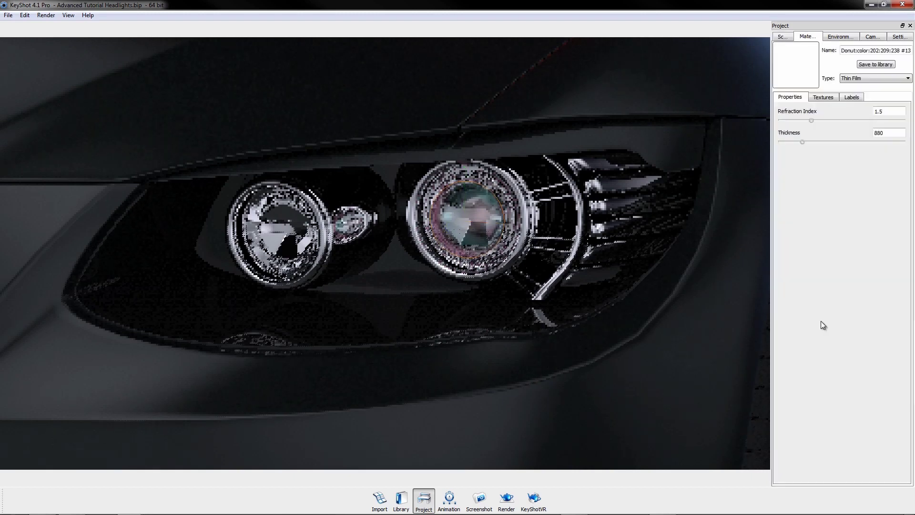
left_click(872, 79)
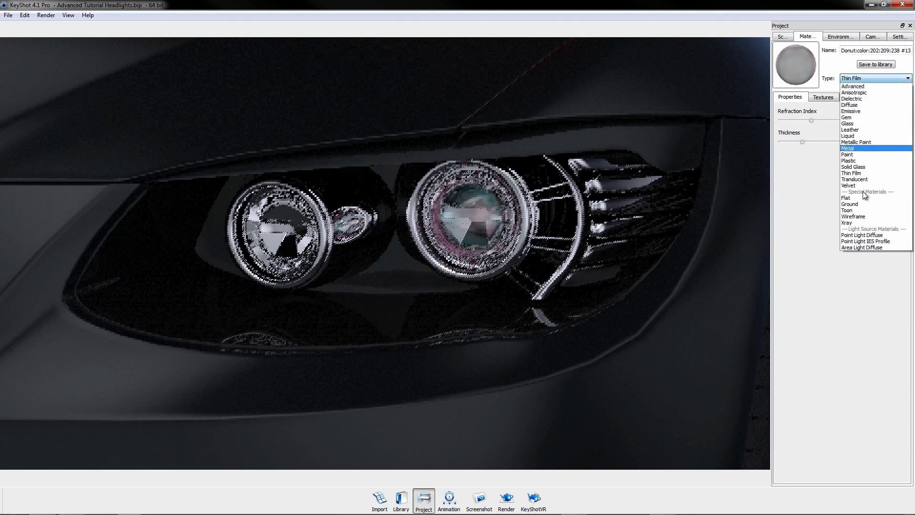
left_click(862, 235)
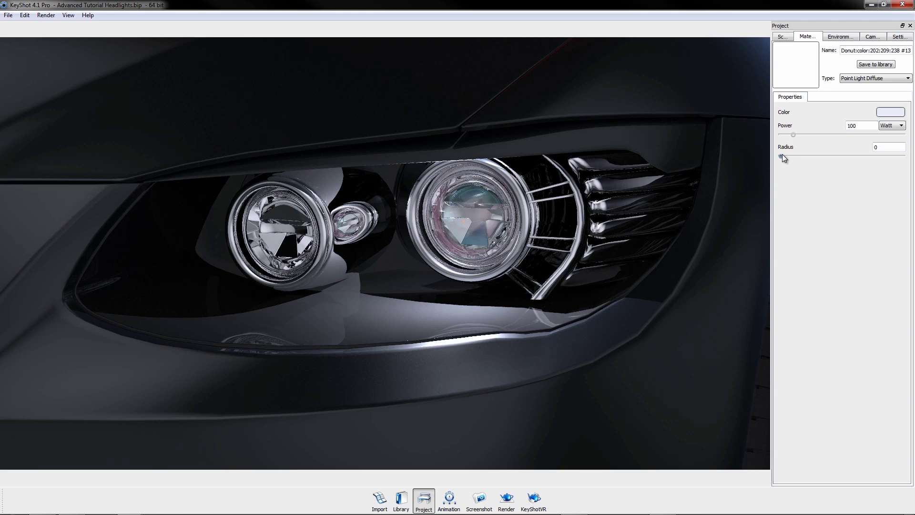
Set the point light's radius to 0.1 and keep its power unit as Watt.
left_click_drag(785, 153, 903, 156)
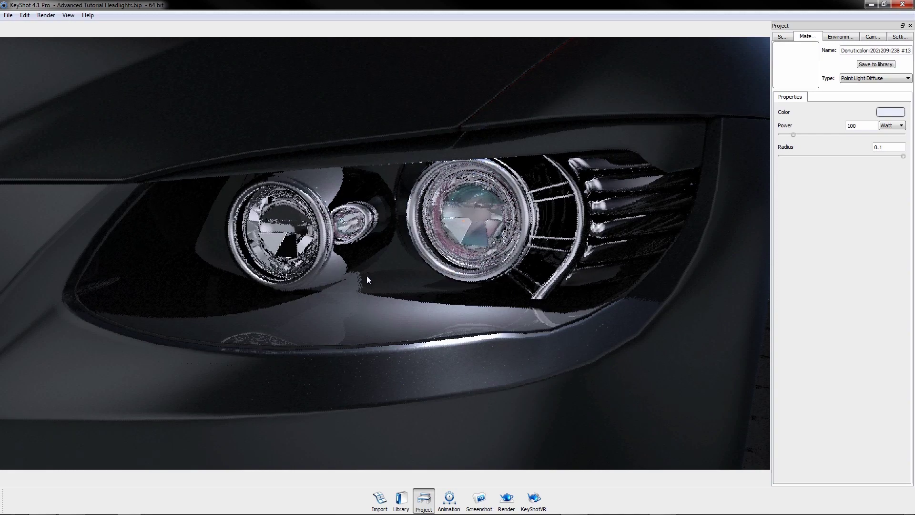
left_click(886, 128)
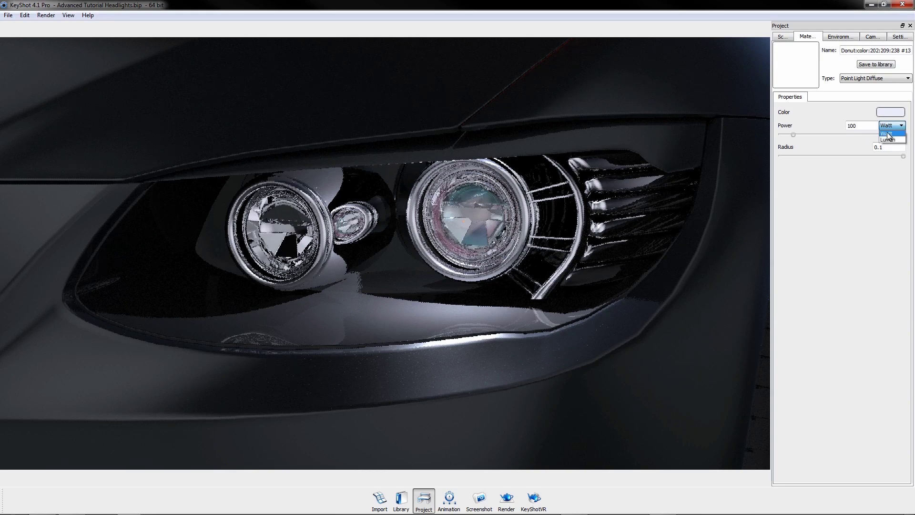
left_click(887, 134)
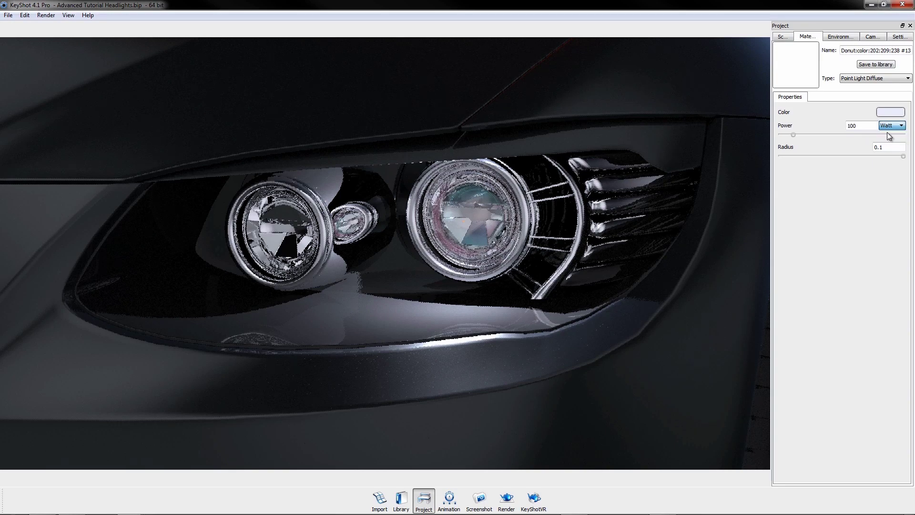
Set the model units of the scene to Inches.
left_click(23, 16)
left_click(44, 68)
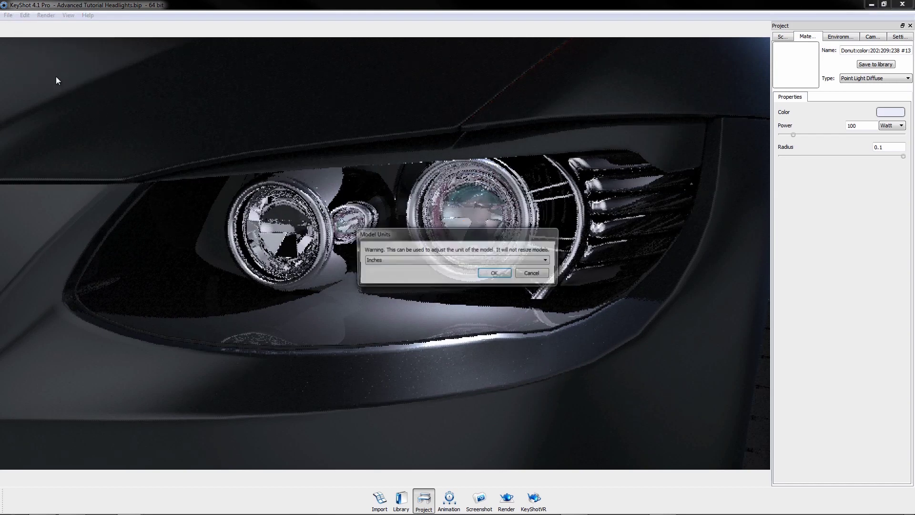
left_click(414, 260)
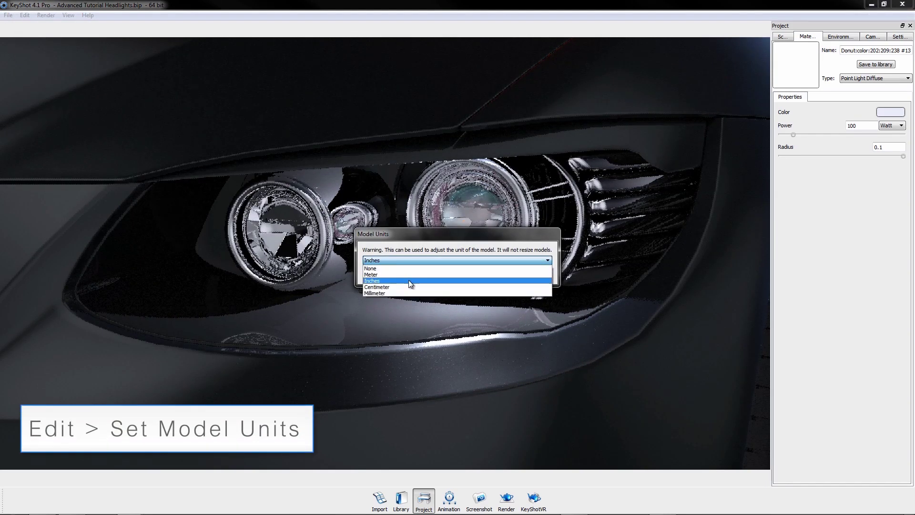
left_click(410, 281)
left_click(493, 272)
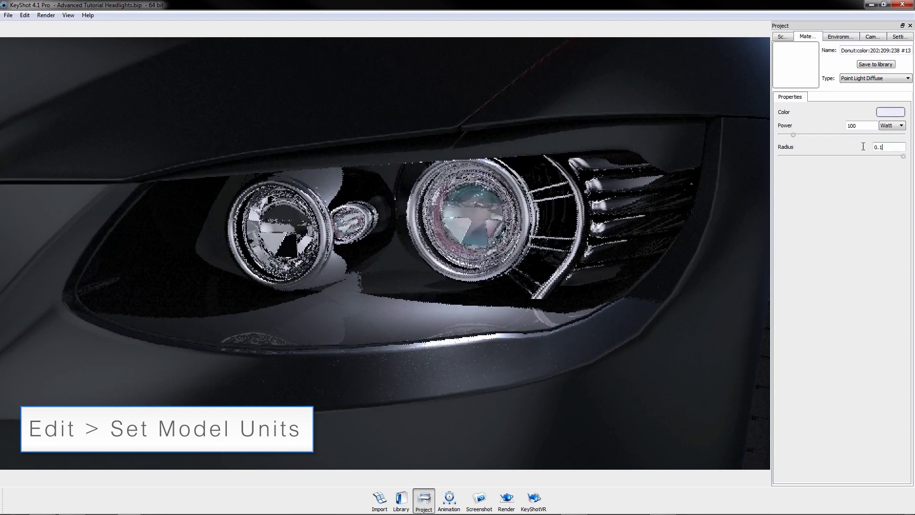
Set the point light's radius to 1.
double_click(880, 147)
type("1")
key("Return")
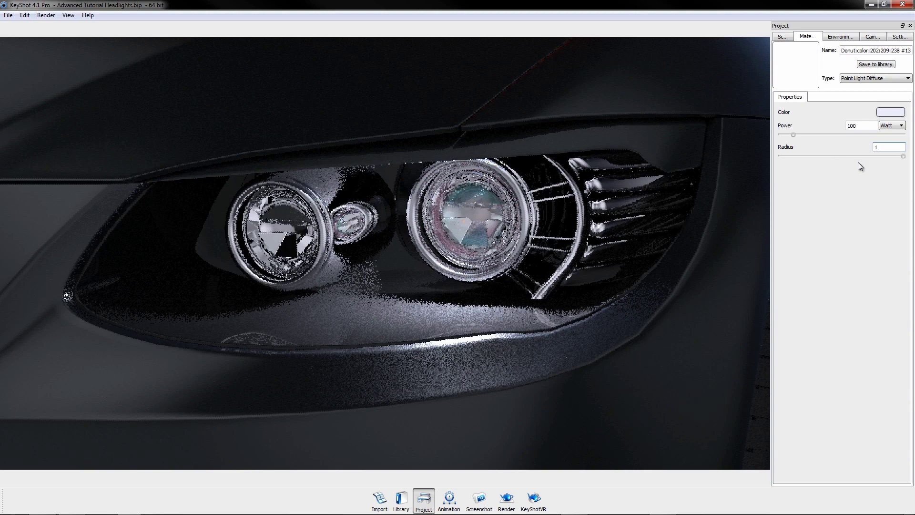
Set the point light's color by Kelvin temperature to about 7999.
left_click(896, 113)
left_click_drag(494, 133, 722, 137)
left_click_drag(718, 243, 717, 244)
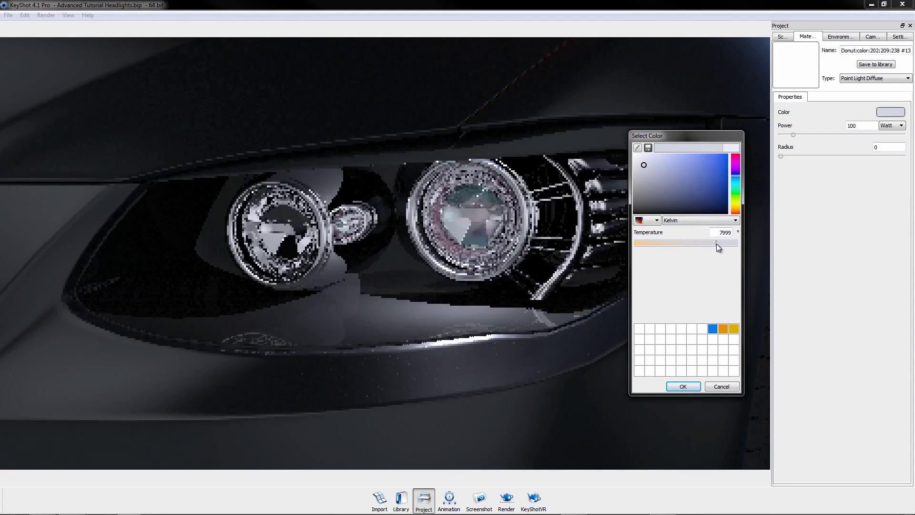
left_click(675, 387)
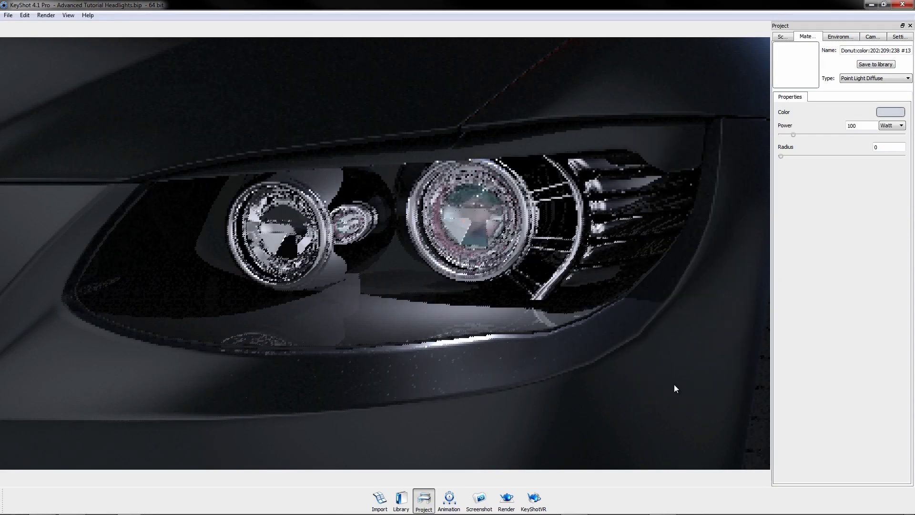
Apply the Flourescent Cold color from the Kelvin Light library to the point light, adjust its temperature to about 7359 and close the library.
left_click(401, 500)
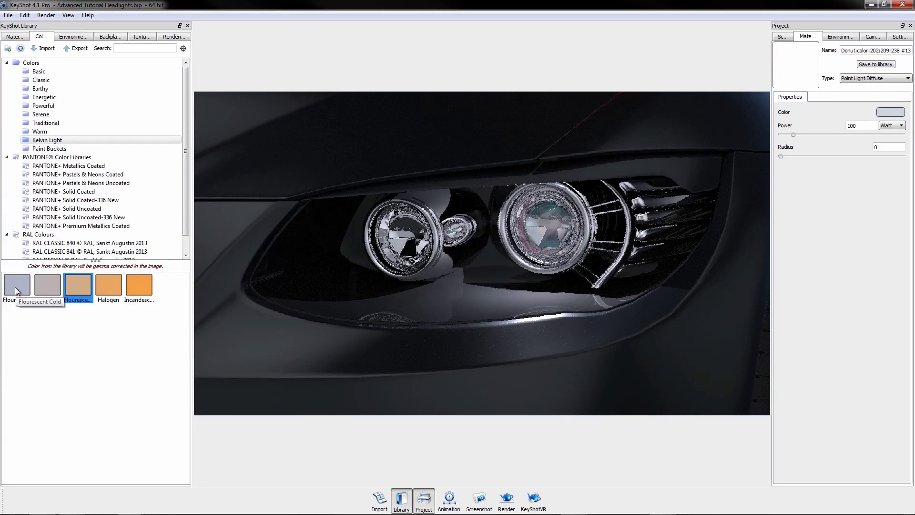
left_click_drag(15, 287, 891, 113)
left_click(891, 112)
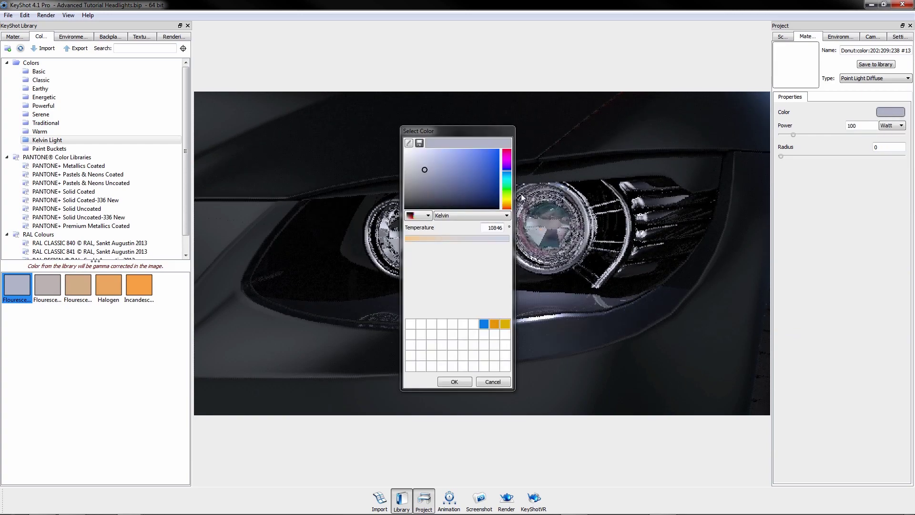
left_click_drag(481, 239, 477, 238)
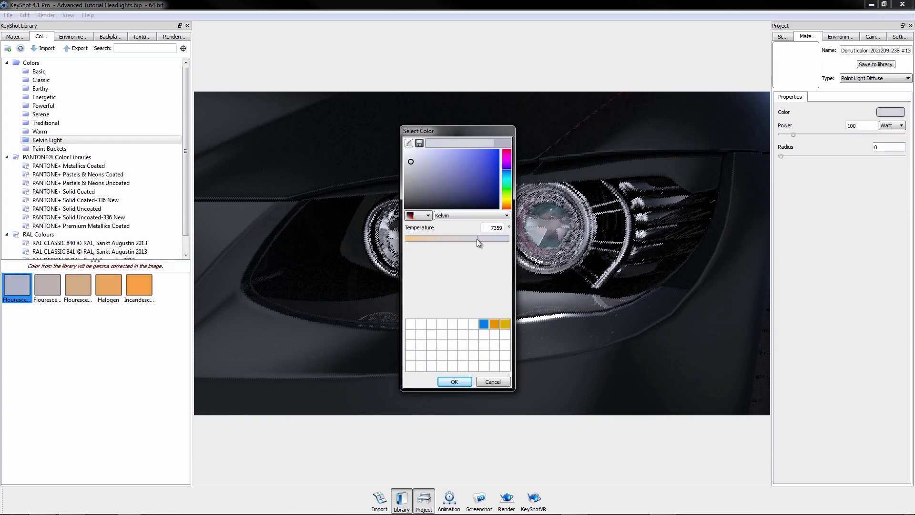
left_click(455, 381)
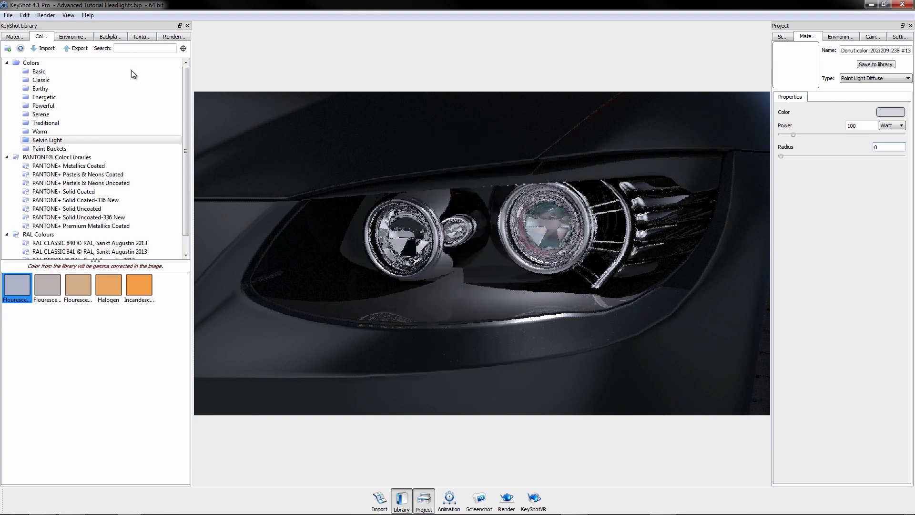
left_click(187, 26)
Show the Broken Torus model again and change its material type from Diffuse to Area Light Diffuse.
left_click(783, 37)
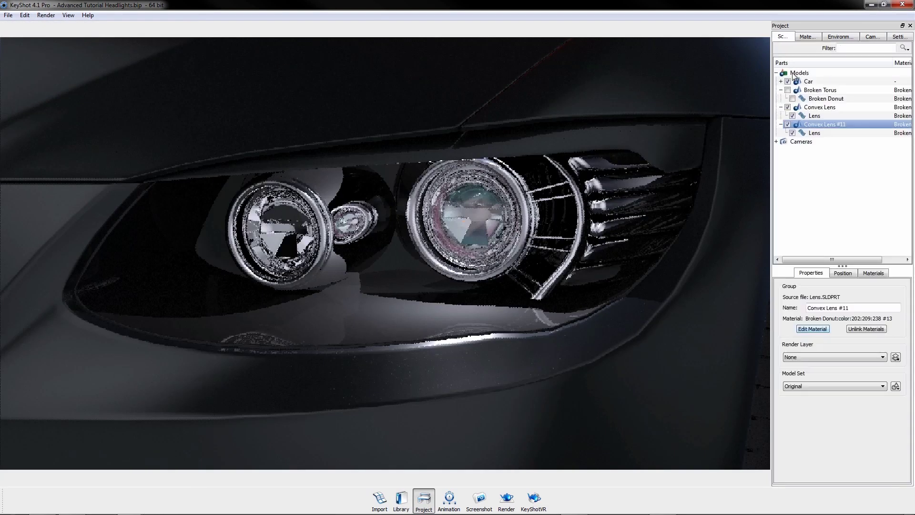
left_click(788, 91)
left_click(788, 90)
left_click(820, 90)
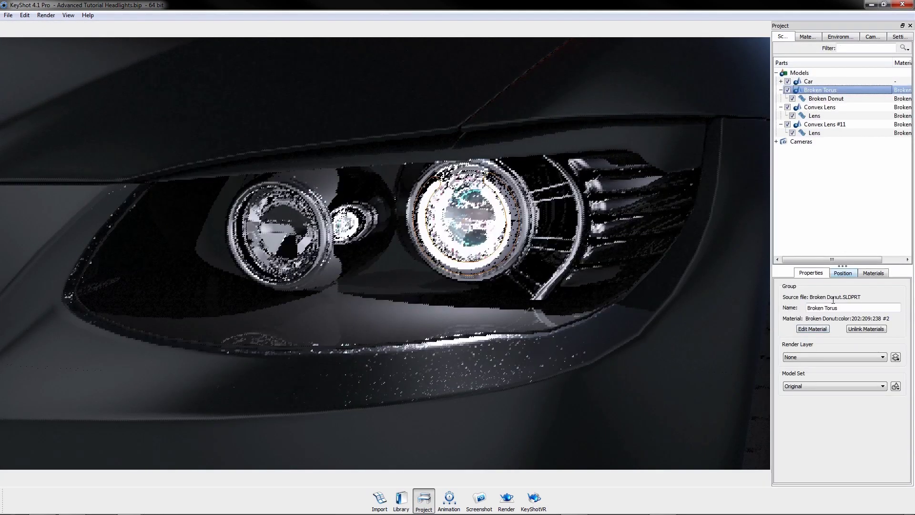
left_click(813, 329)
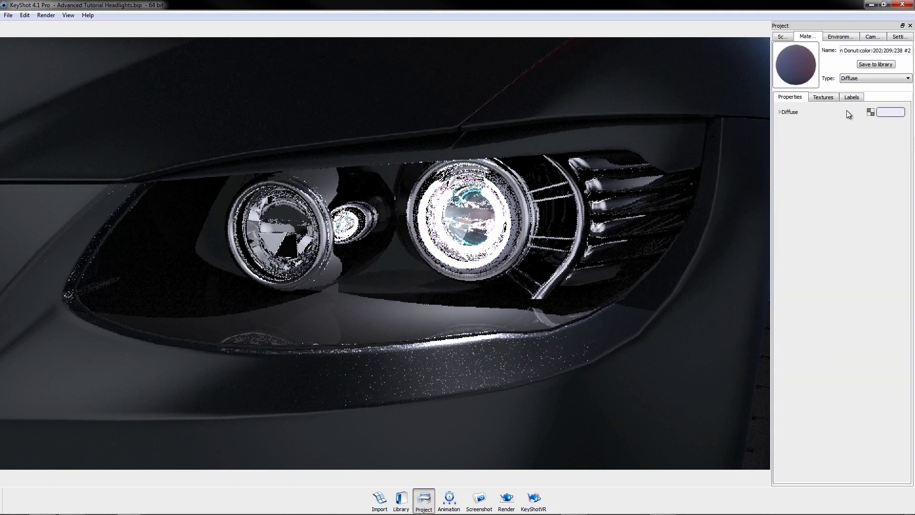
left_click(858, 79)
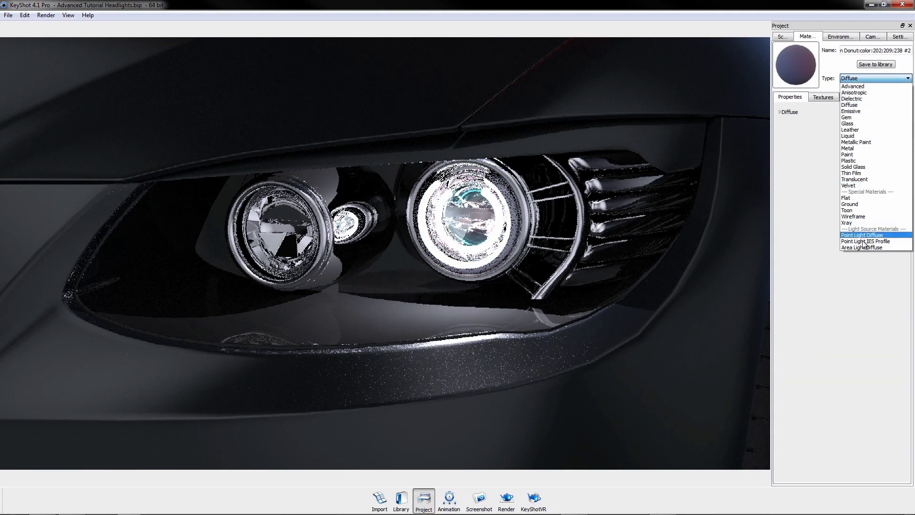
left_click(865, 248)
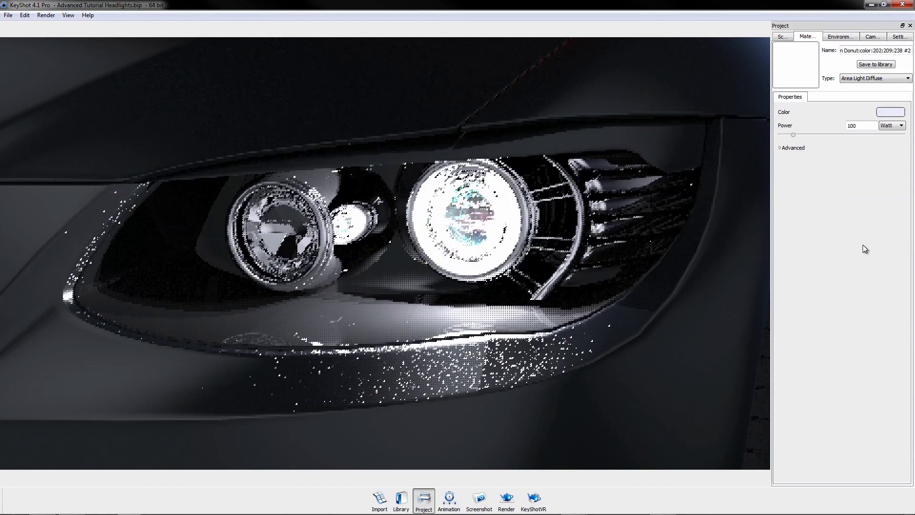
Switch the torus area light's power unit to Lumen and reduce its power to 74.
left_click(895, 128)
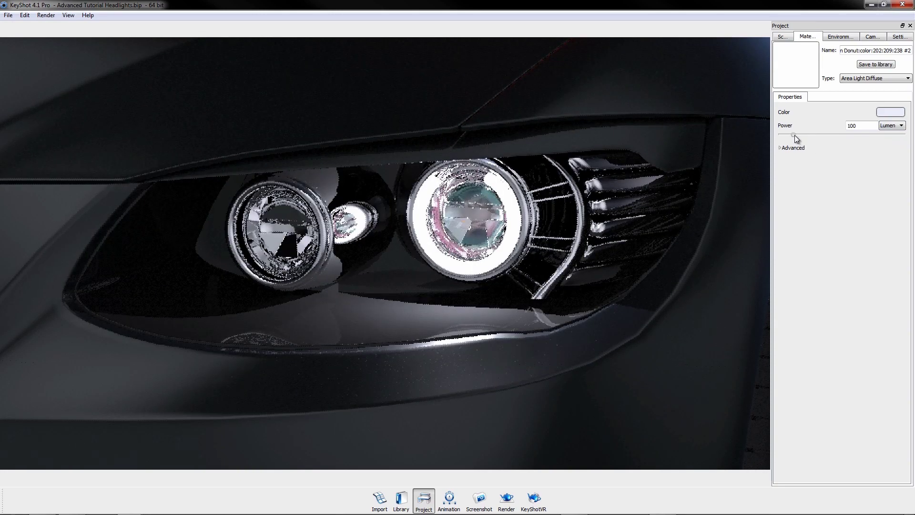
left_click_drag(794, 135, 794, 135)
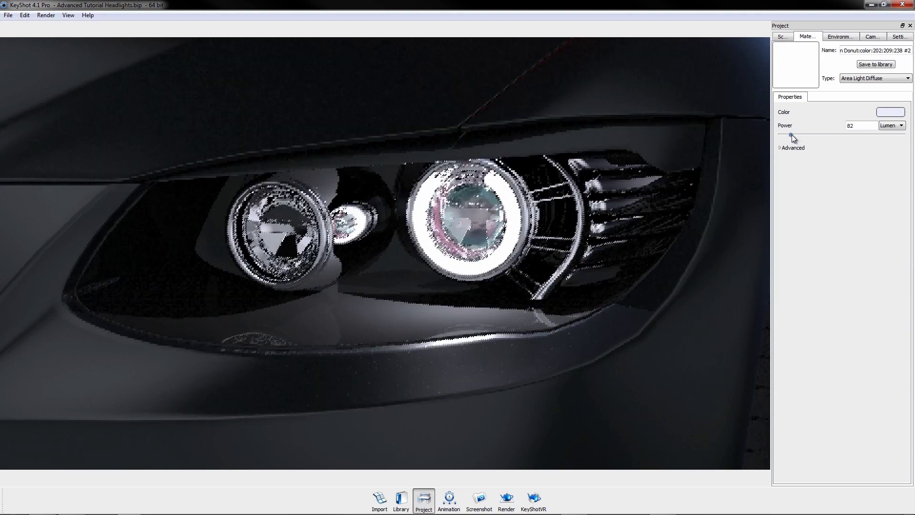
left_click_drag(792, 134, 791, 134)
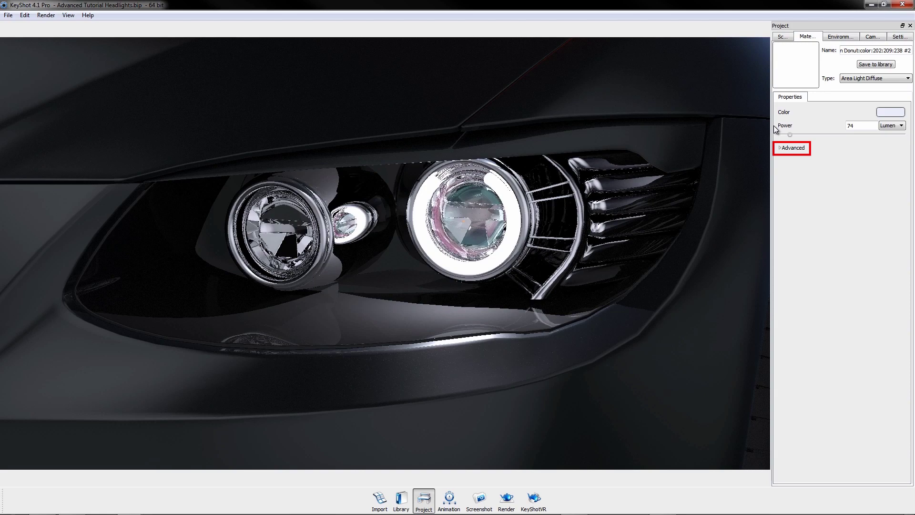
Turn off Visible to the eye and Visible in reflections in the torus area light's advanced options.
left_click(787, 148)
left_click(782, 183)
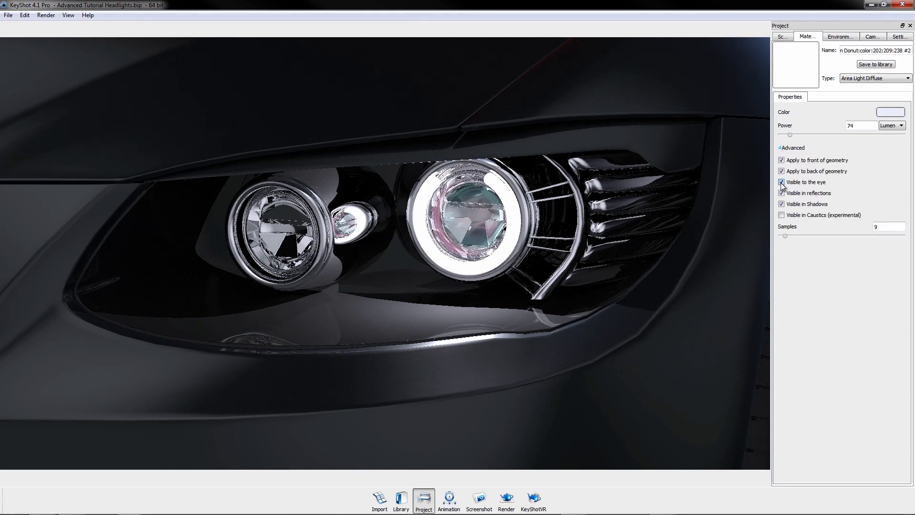
left_click(782, 193)
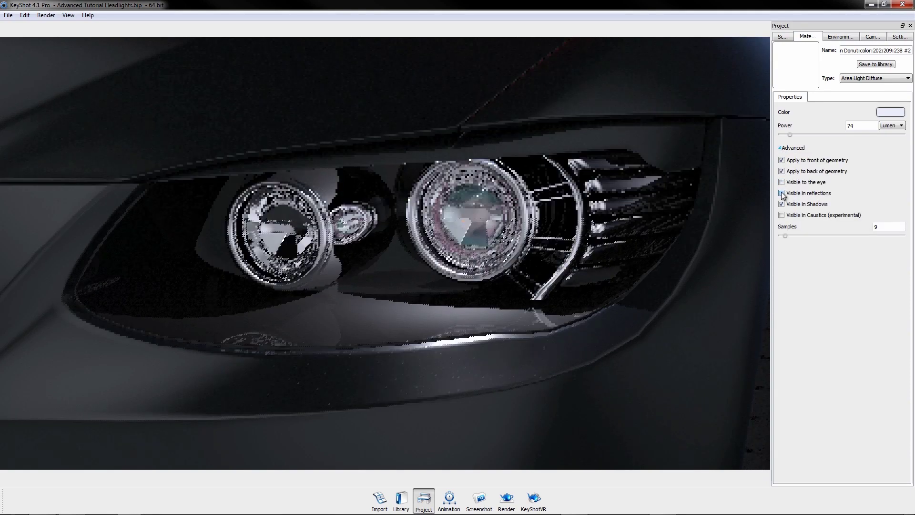
Make the torus area light visible to the eye and in reflections again, and set its samples to 18.
left_click(781, 183)
left_click(782, 193)
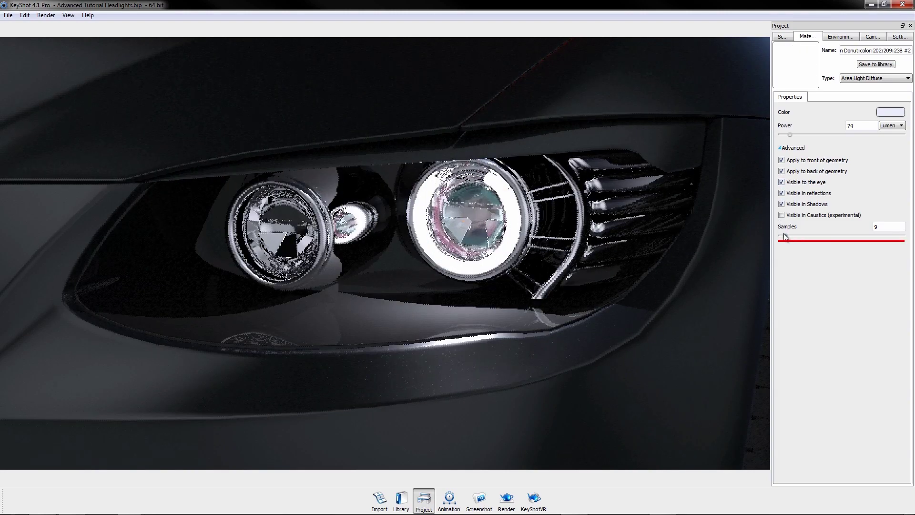
double_click(877, 227)
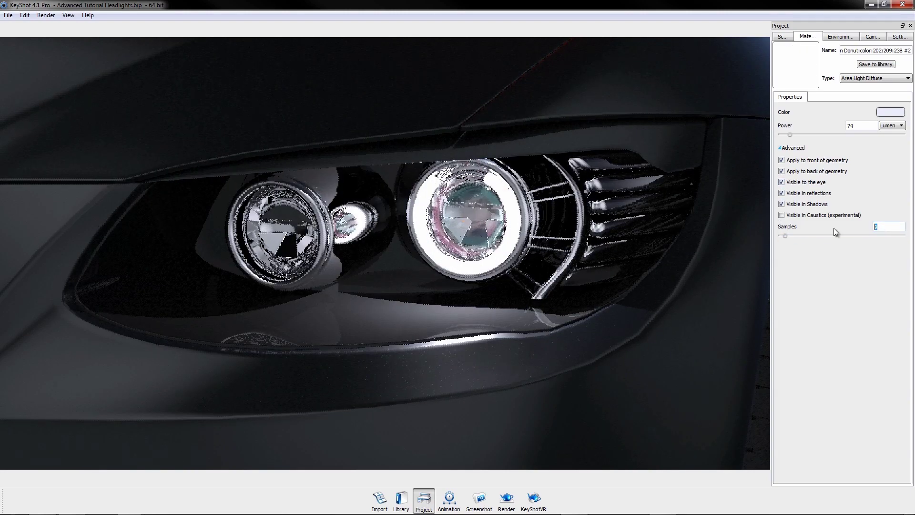
type("18")
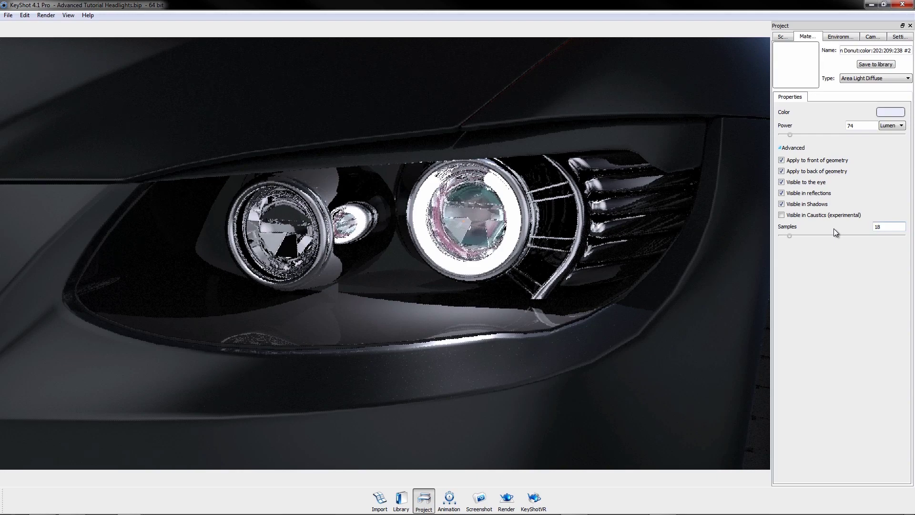
key("Return")
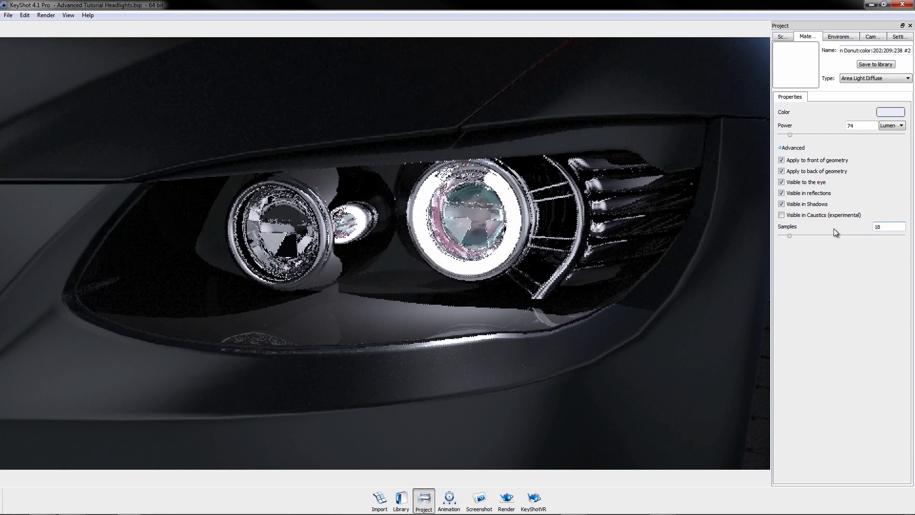
Collapse the torus and lens groups in the scene tree and duplicate Broken Torus, Convex Lens and Convex Lens #11 together.
left_click(785, 36)
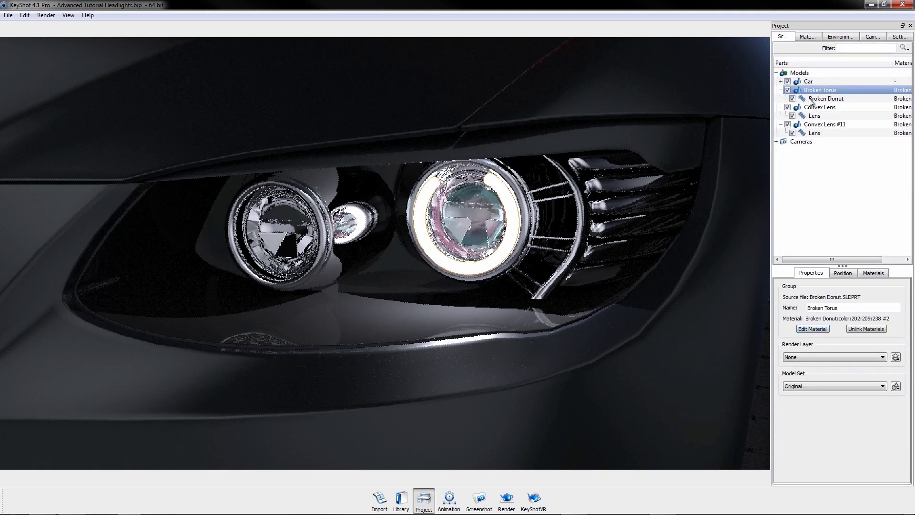
left_click(781, 90)
left_click(780, 98)
left_click(781, 107)
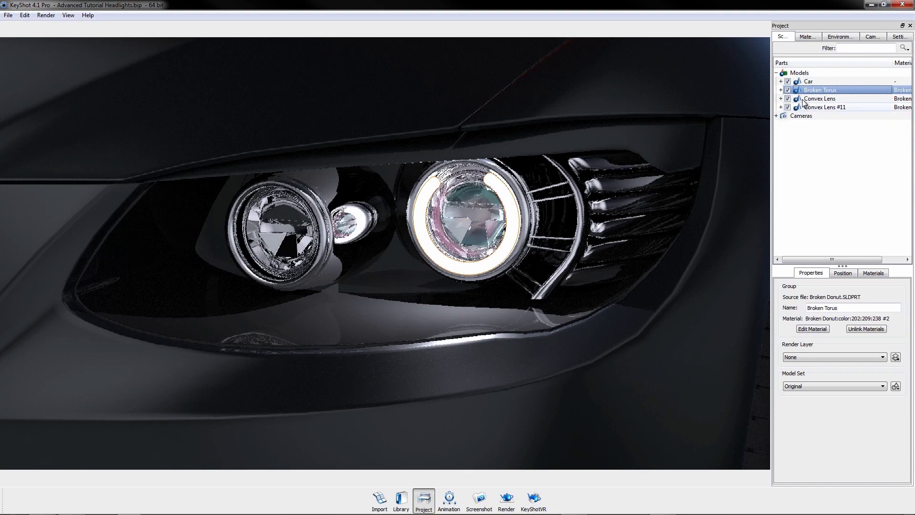
left_click(816, 107, "shift")
right_click(816, 107)
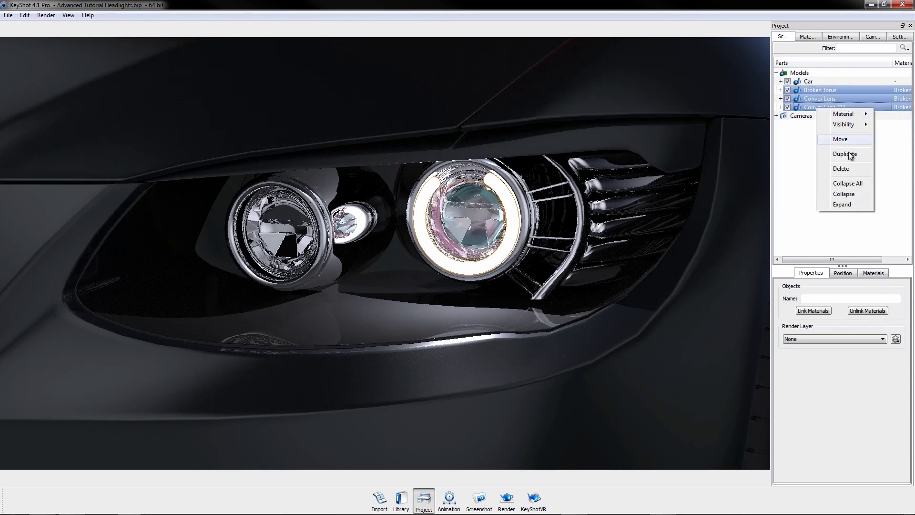
left_click(849, 153)
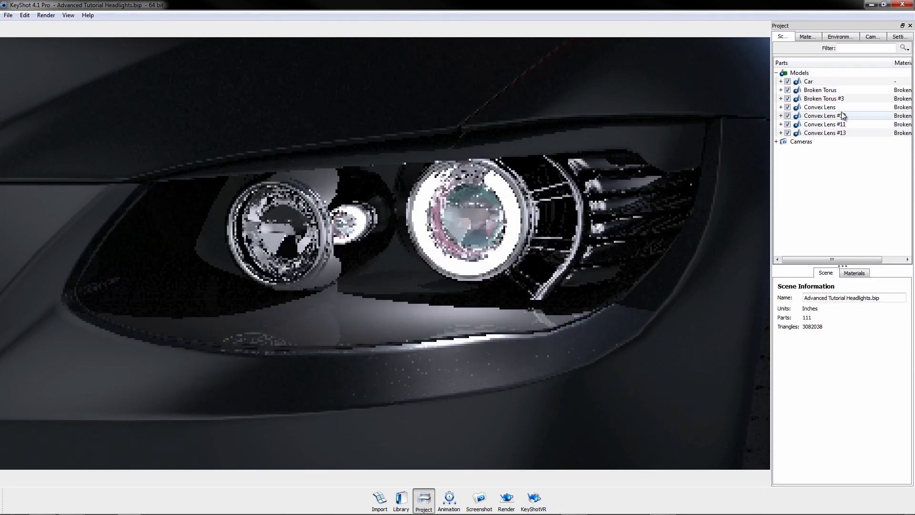
Move the duplicated torus and two lenses together into the headlight's inner projector housing and scale them to fit it.
left_click(842, 98)
left_click(842, 115, "ctrl")
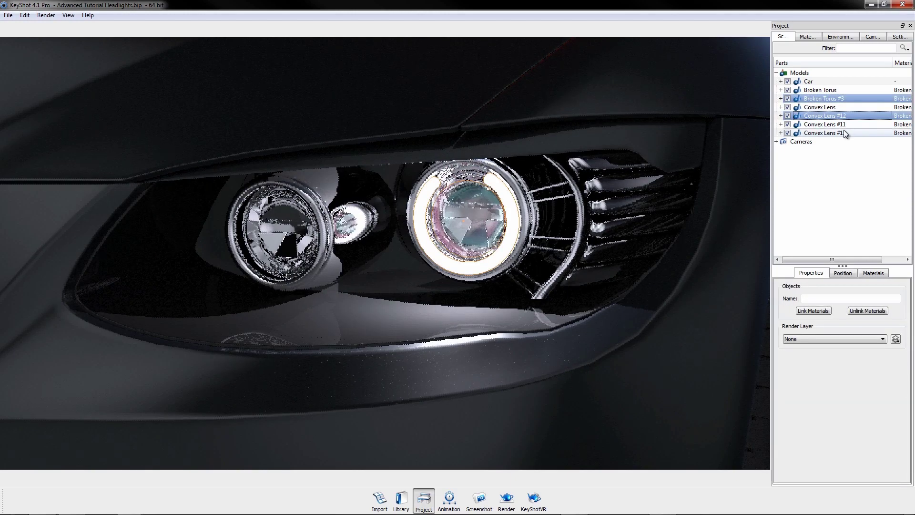
left_click(844, 131, "ctrl")
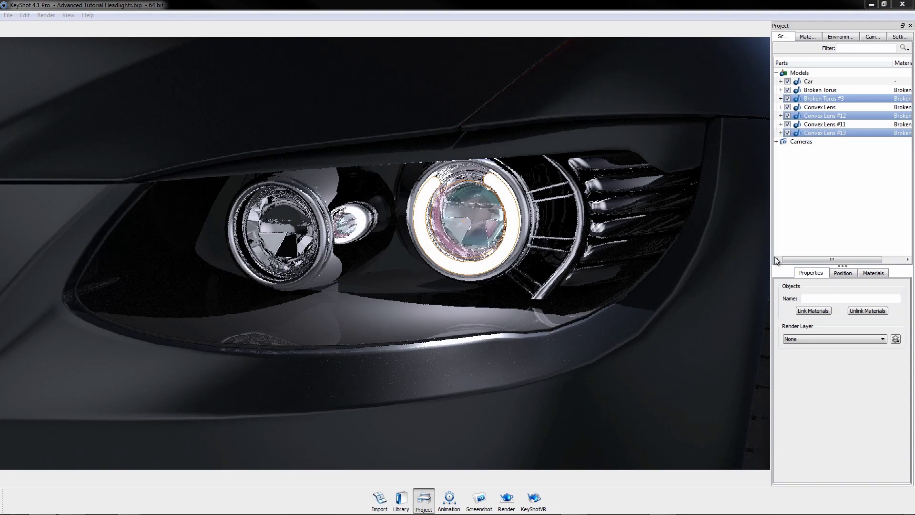
left_click(849, 273)
left_click(849, 286)
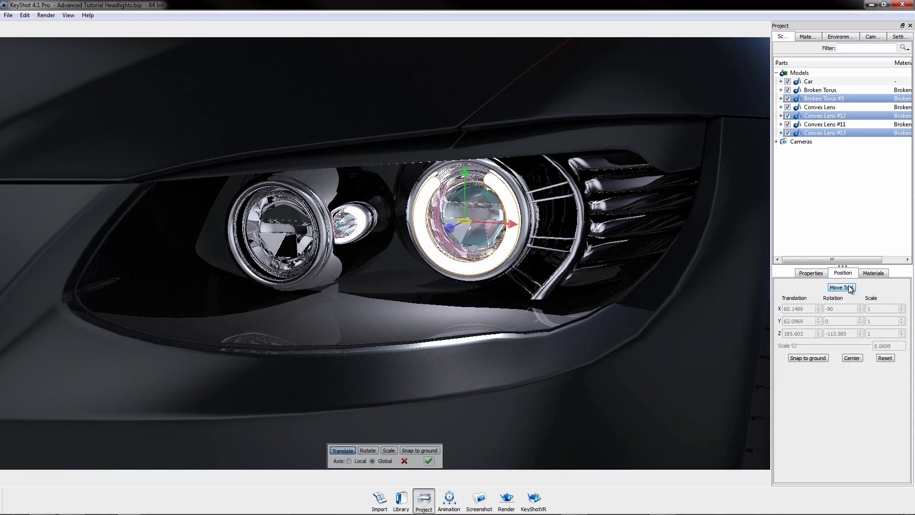
left_click_drag(457, 323, 489, 323)
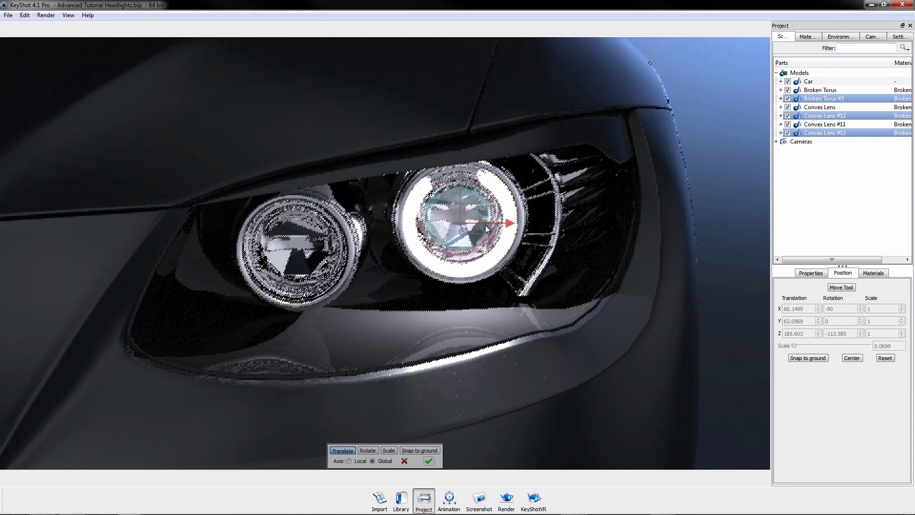
left_click_drag(485, 225, 339, 232)
left_click_drag(528, 294, 373, 193)
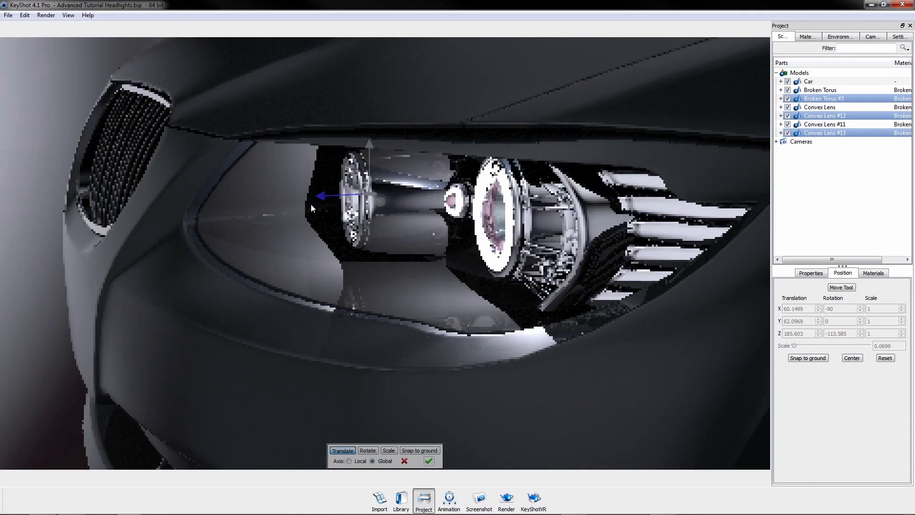
left_click_drag(306, 218, 637, 259)
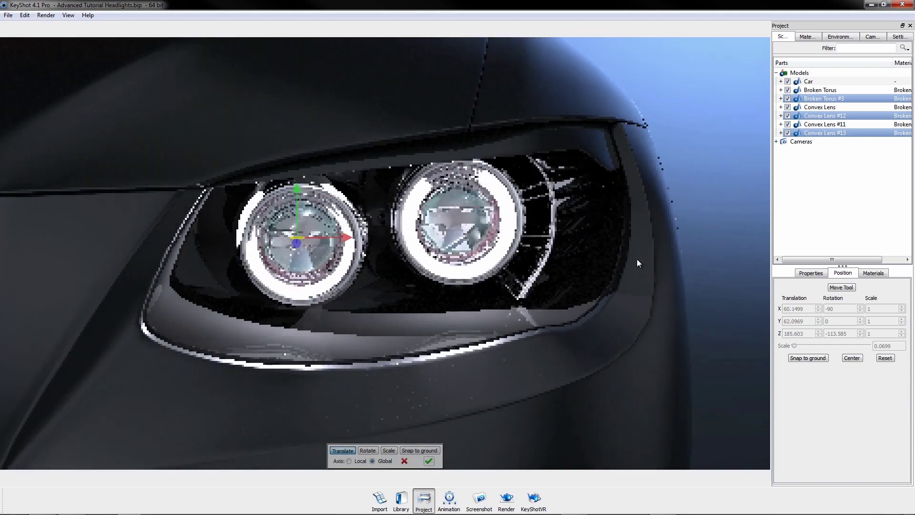
left_click(388, 451)
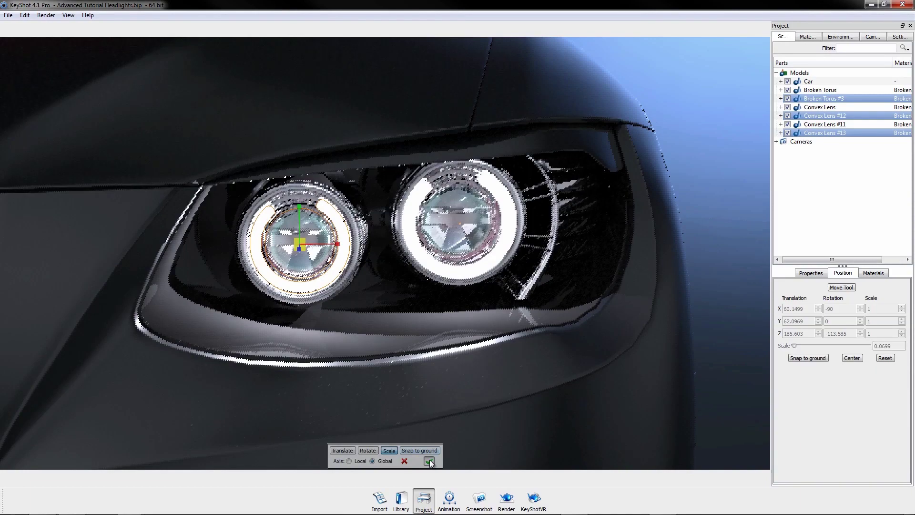
Reduce the duplicated torus area light's power to 43 Lumen.
double_click(289, 241)
left_click_drag(788, 134, 786, 135)
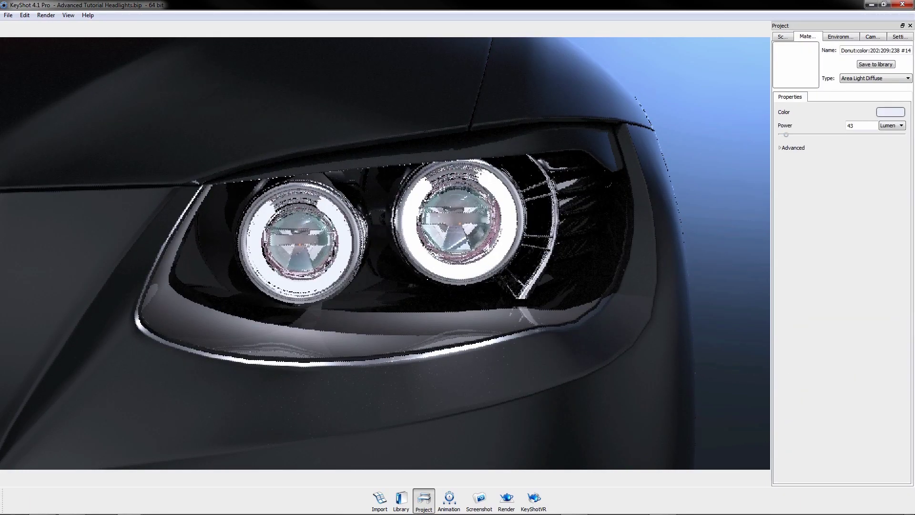
Duplicate the Convex Lens model and change the duplicate's material type from Thin Film to Area Light Diffuse.
left_click(786, 38)
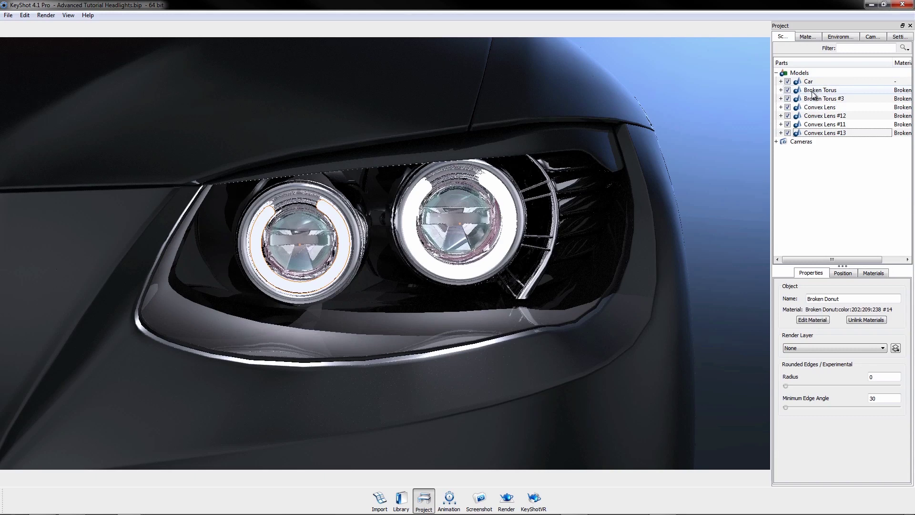
left_click(815, 107)
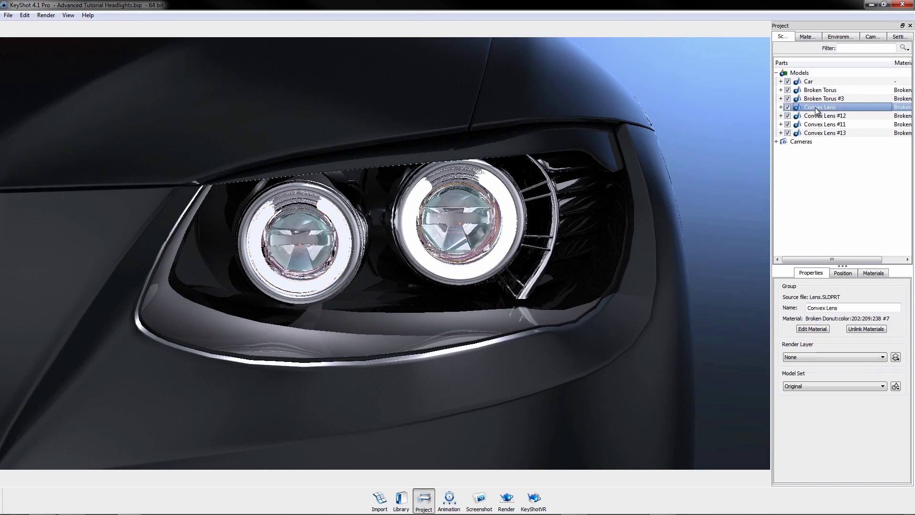
right_click(816, 108)
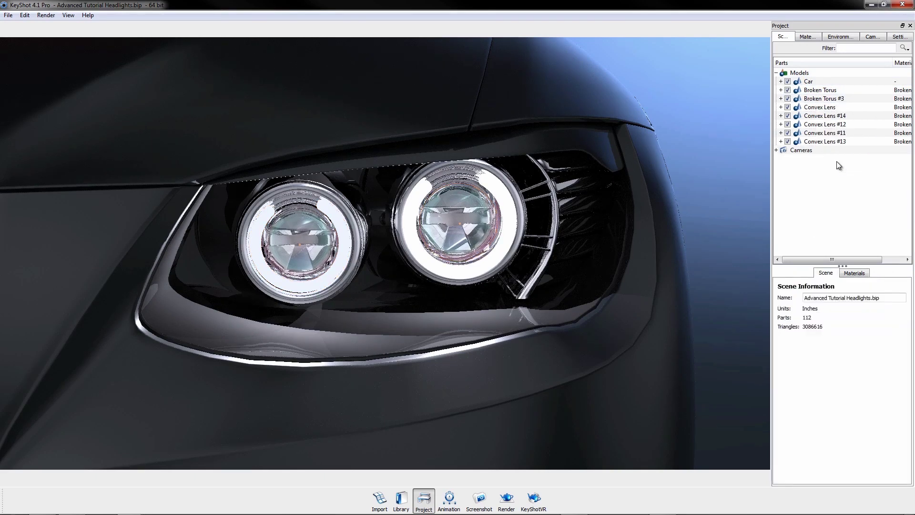
left_click(824, 115)
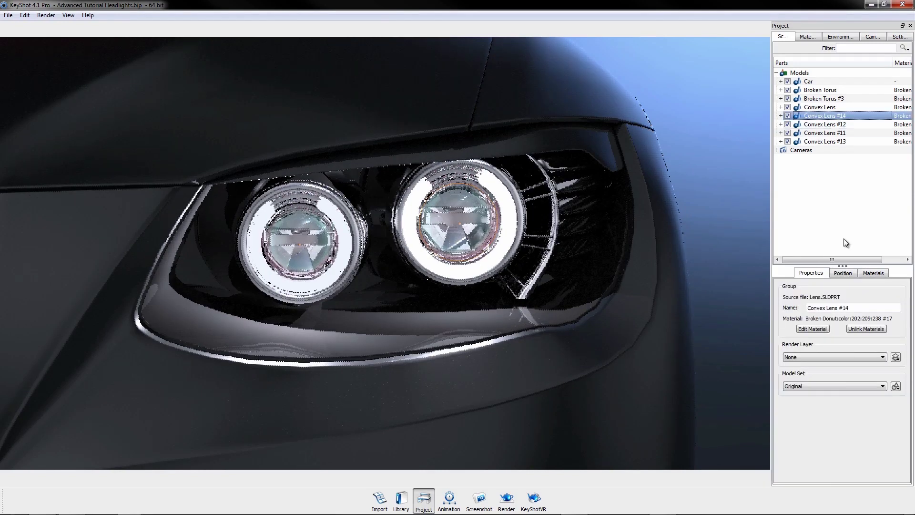
left_click(813, 330)
left_click(868, 79)
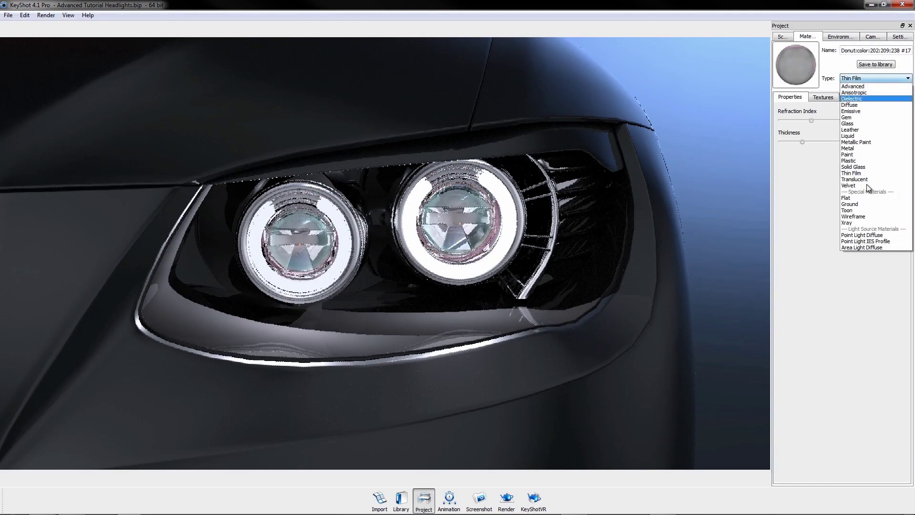
left_click(857, 247)
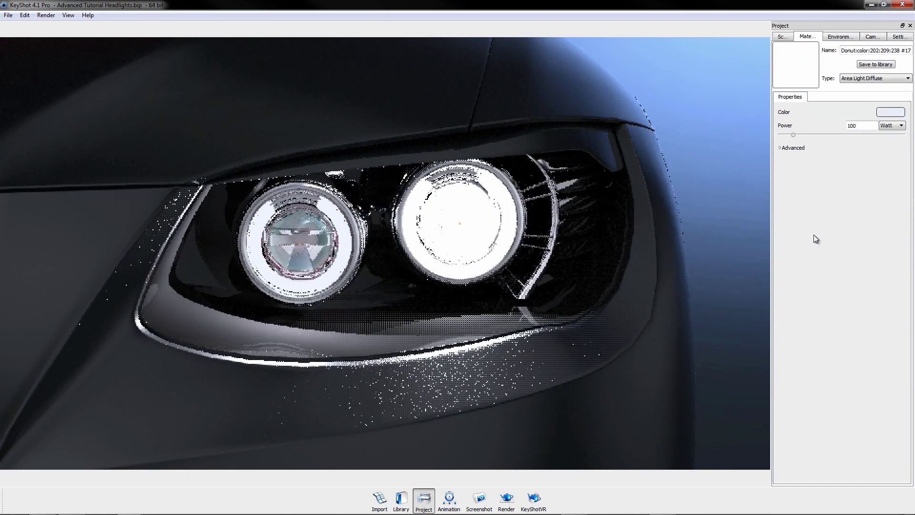
Move the area-light lens back behind the original lens in the outer projector and switch its power unit to Lumen.
left_click(784, 38)
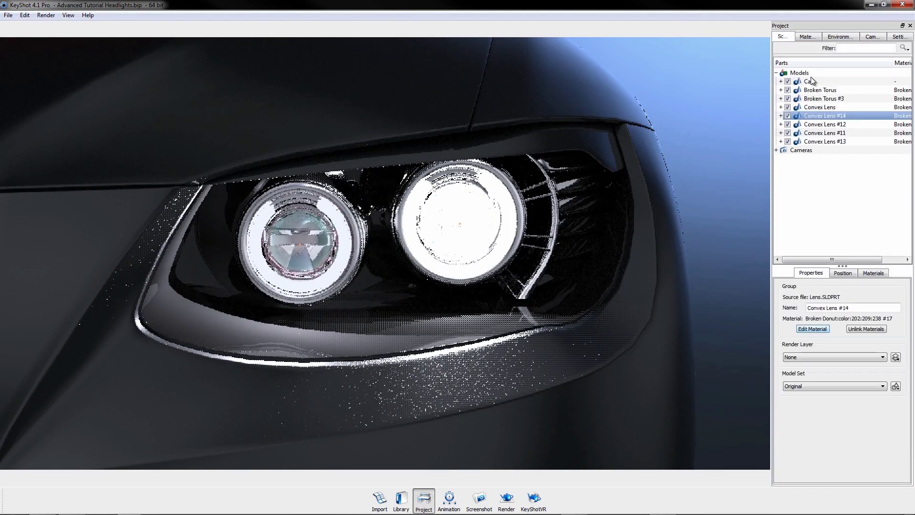
left_click(844, 274)
left_click(842, 287)
left_click_drag(556, 336, 465, 227)
double_click(465, 228)
left_click(892, 126)
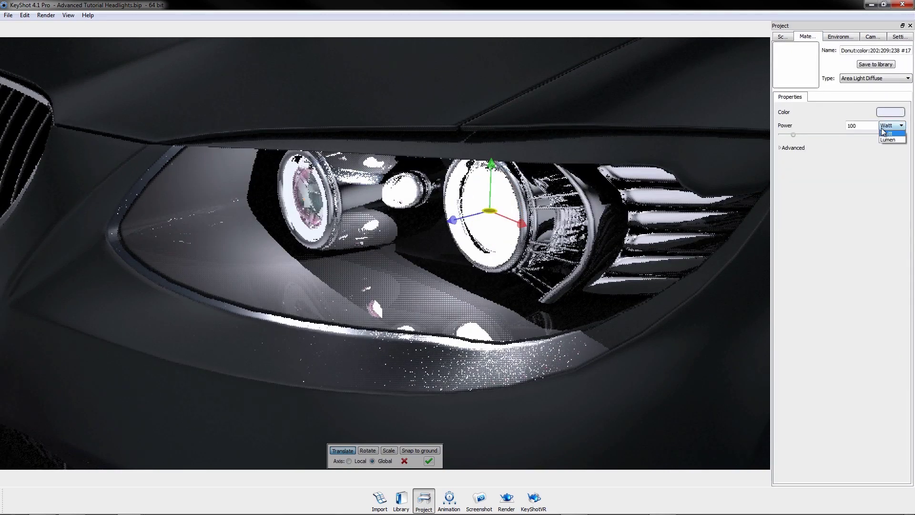
left_click(880, 144)
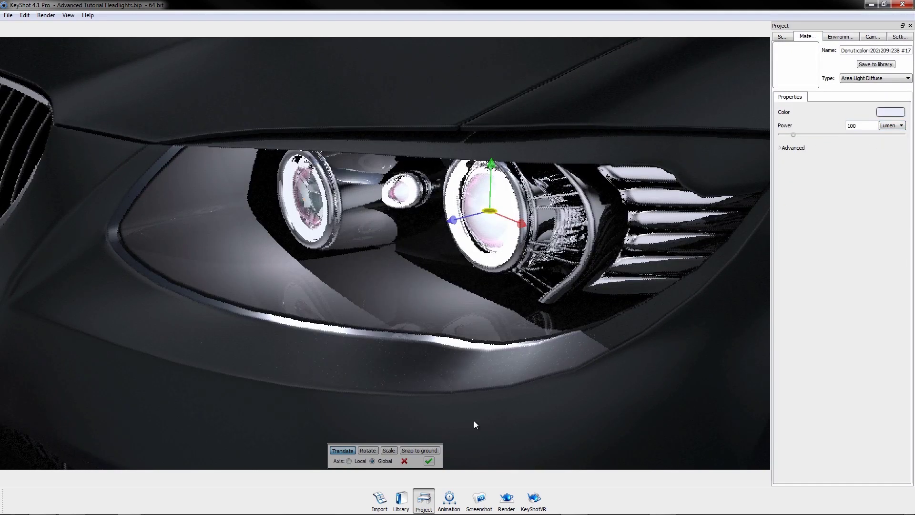
key("Return")
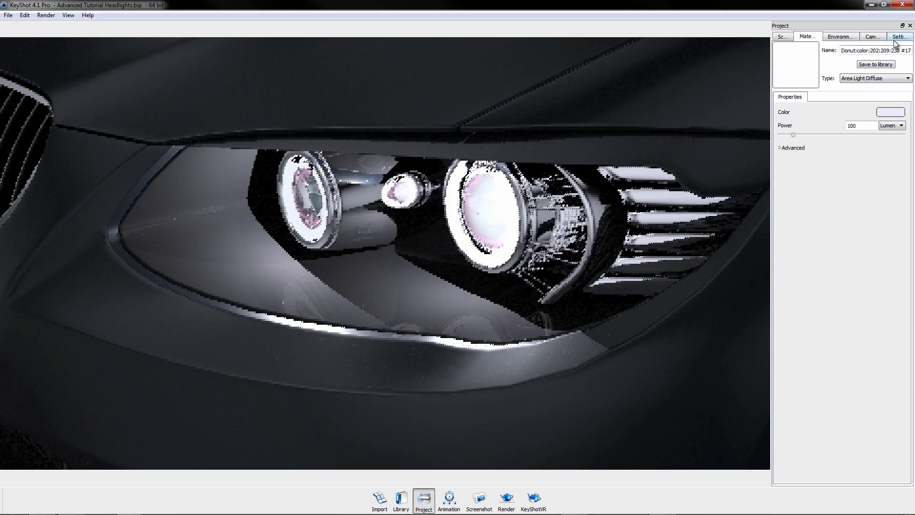
Enable the render effects with a bloom radius of 14.965 and turn on Focused Caustics.
left_click(899, 37)
left_click(784, 274)
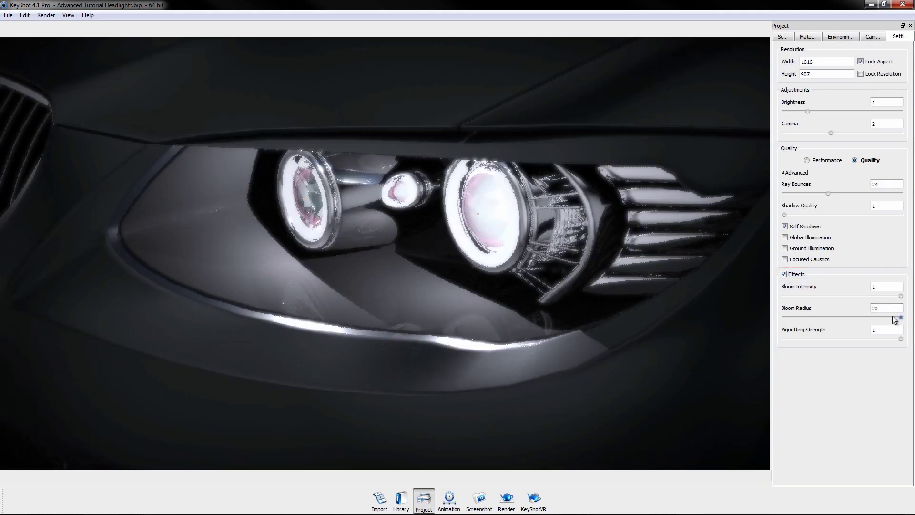
left_click_drag(901, 318, 872, 320)
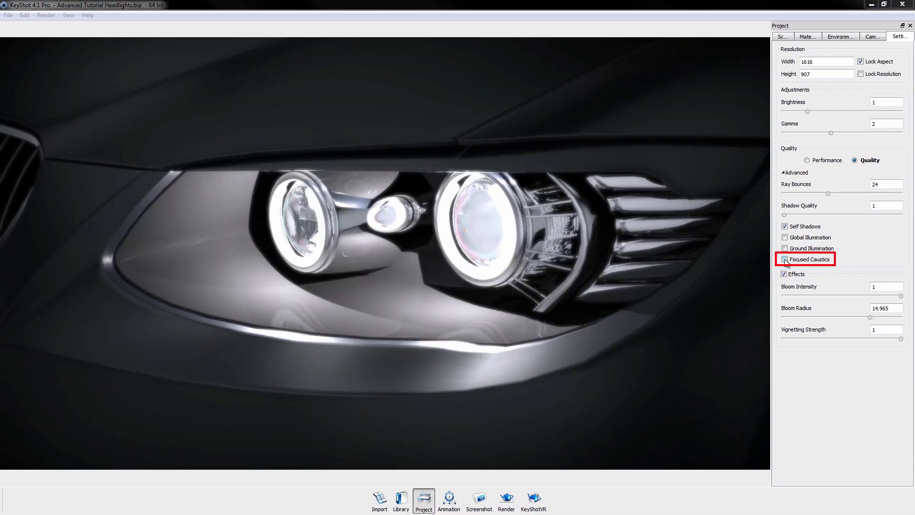
left_click(785, 259)
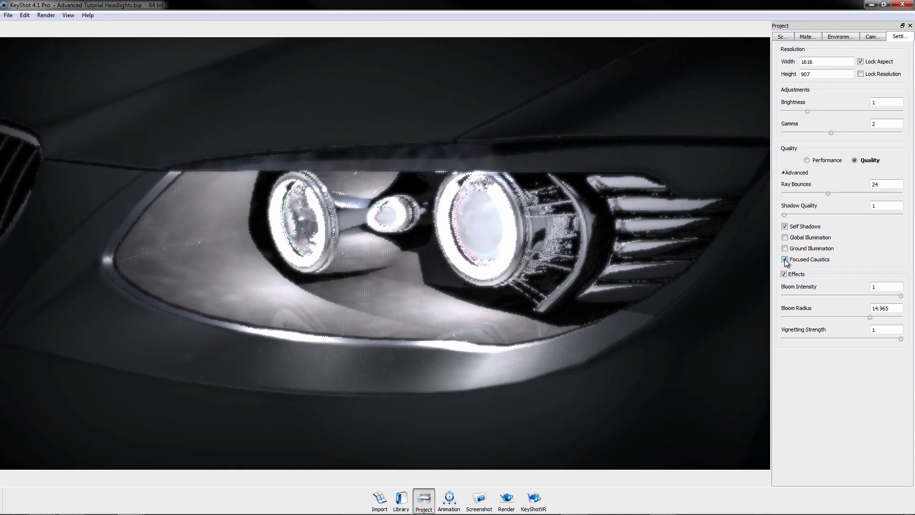
Show the hidden glass part of the SUBD_Car_Headlights group.
left_click(783, 36)
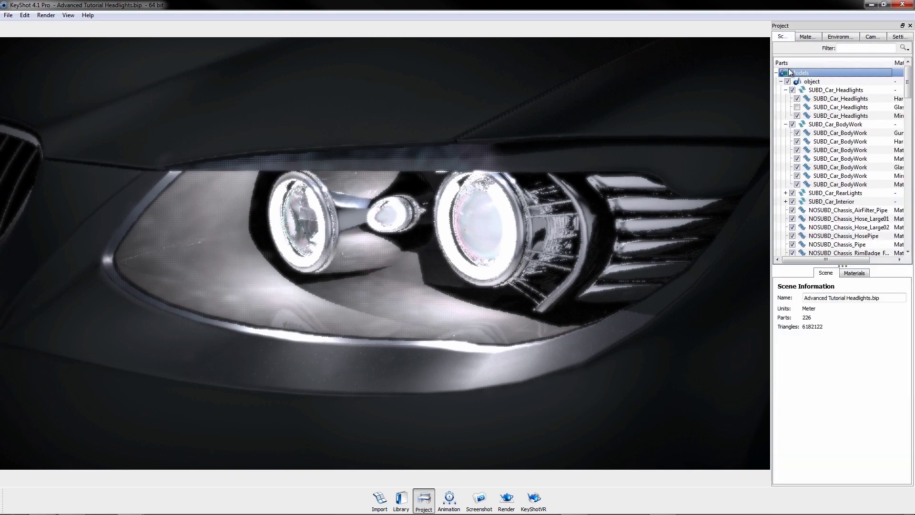
left_click(797, 107)
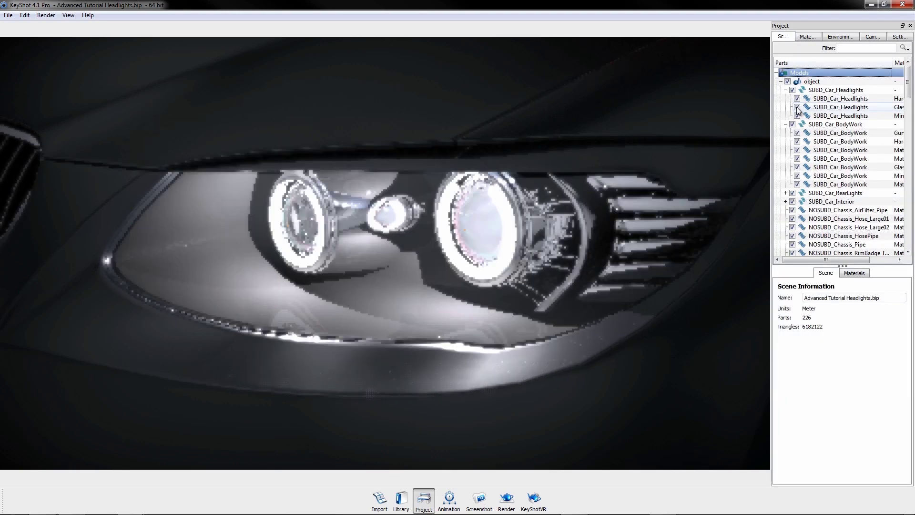
scroll(676, 203, "down", 5)
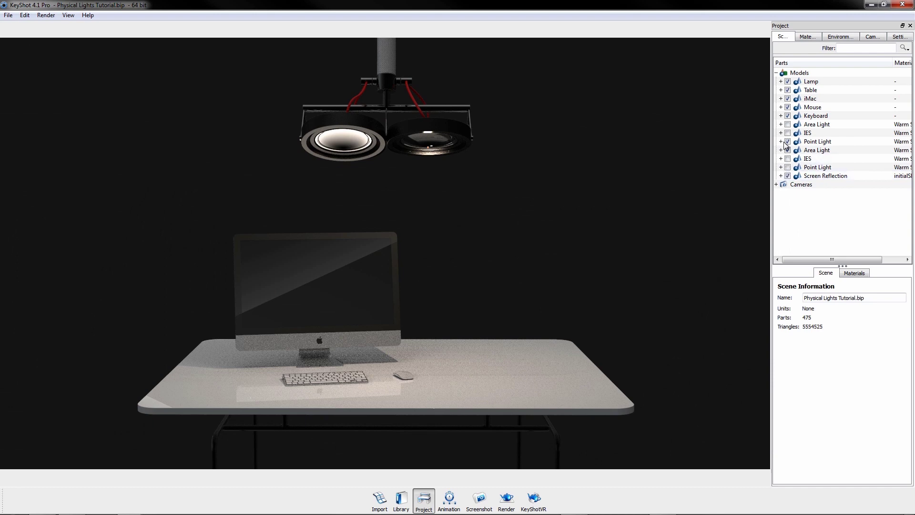
In the desk lamp scene, hide the active Point Light and Area Light models and show the first IES light.
left_click(785, 143)
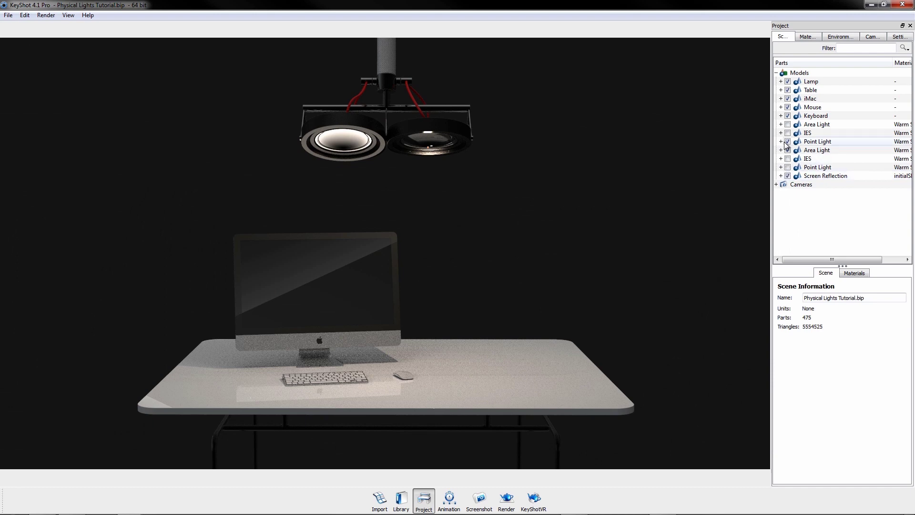
left_click(788, 142)
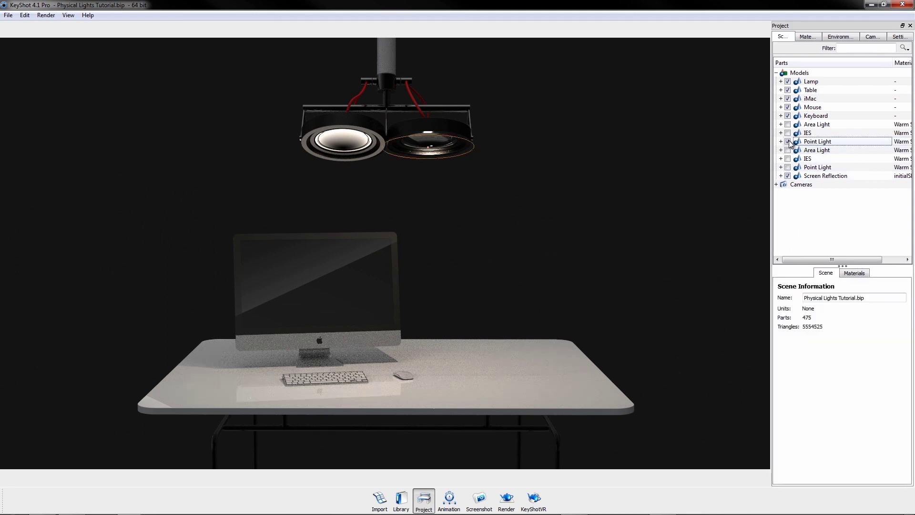
left_click(788, 133)
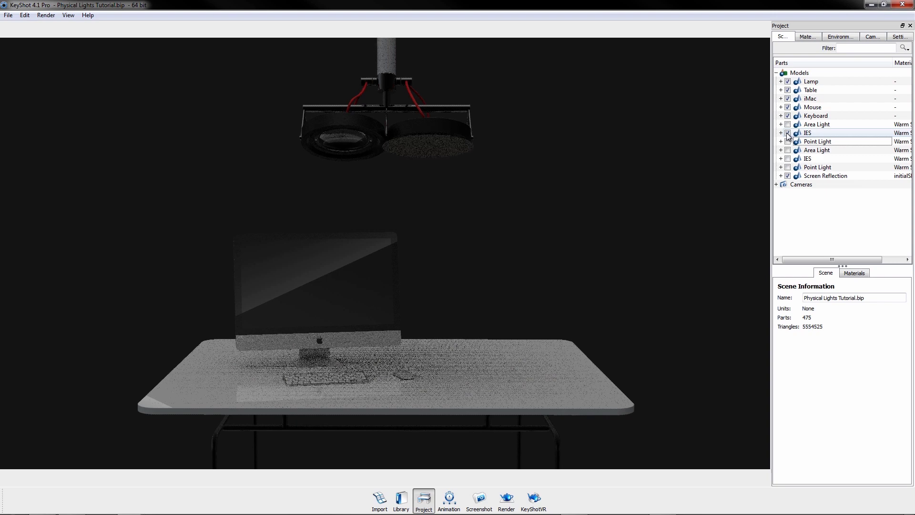
Show the second IES light model and change the first IES light's material type to Point Light IES Profile.
left_click(788, 158)
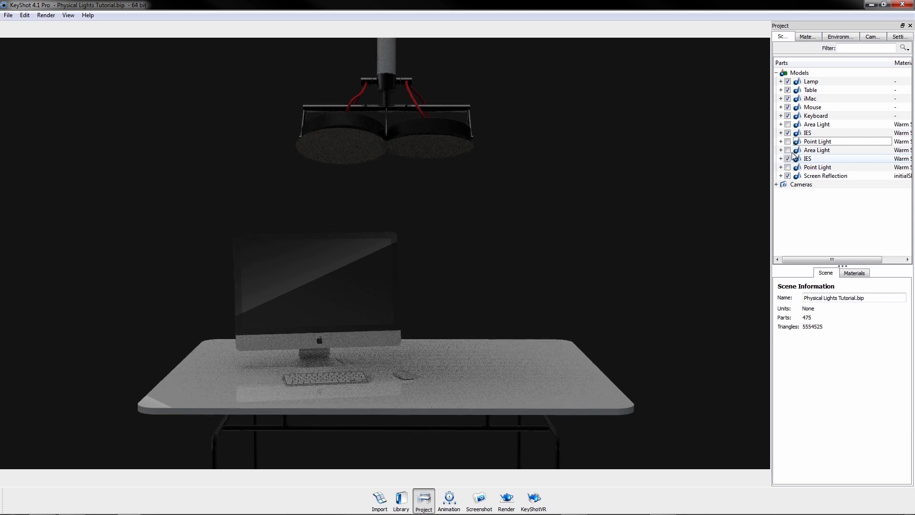
left_click(806, 133)
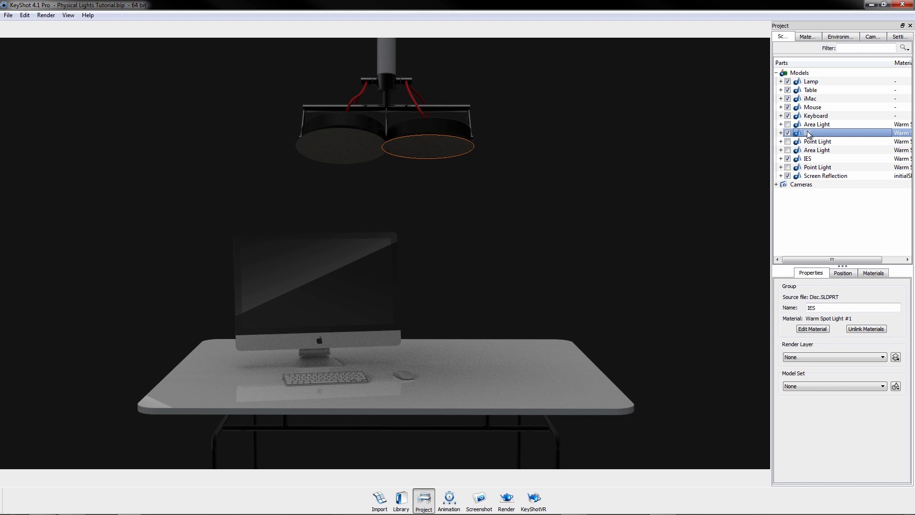
left_click(814, 329)
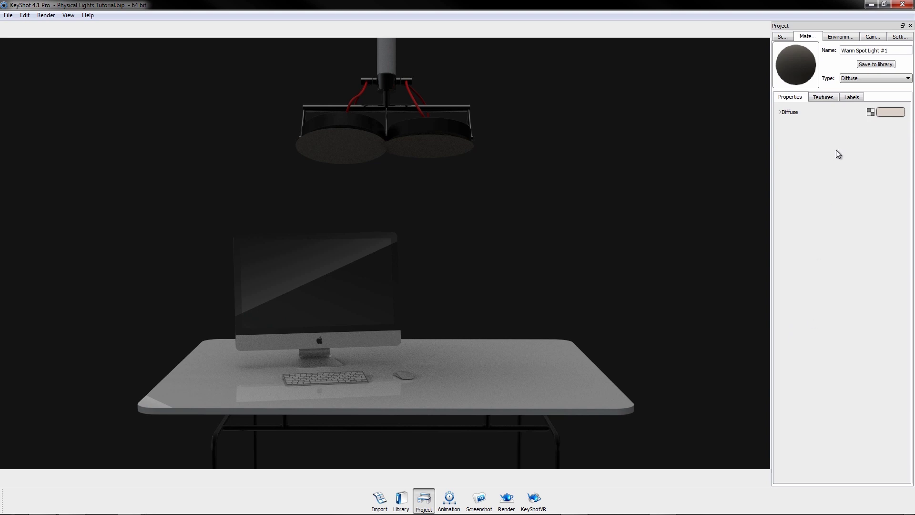
left_click(853, 81)
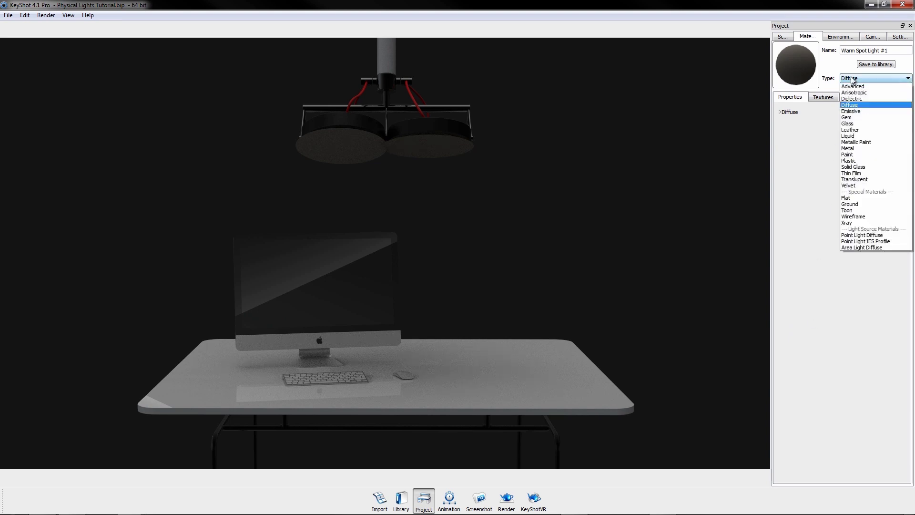
left_click(864, 238)
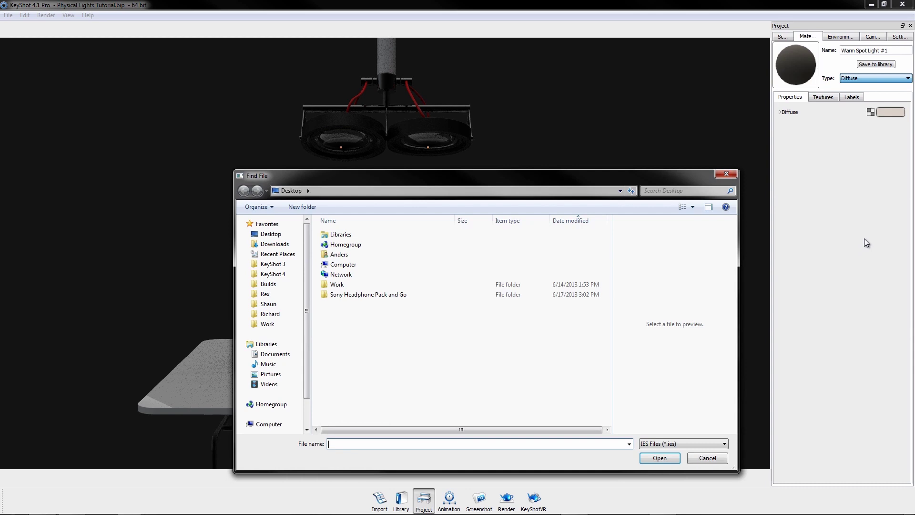
Load Defined Spot.ies from the Work > Advanced Tutorial Physical Lights folder as the light's IES profile.
double_click(350, 284)
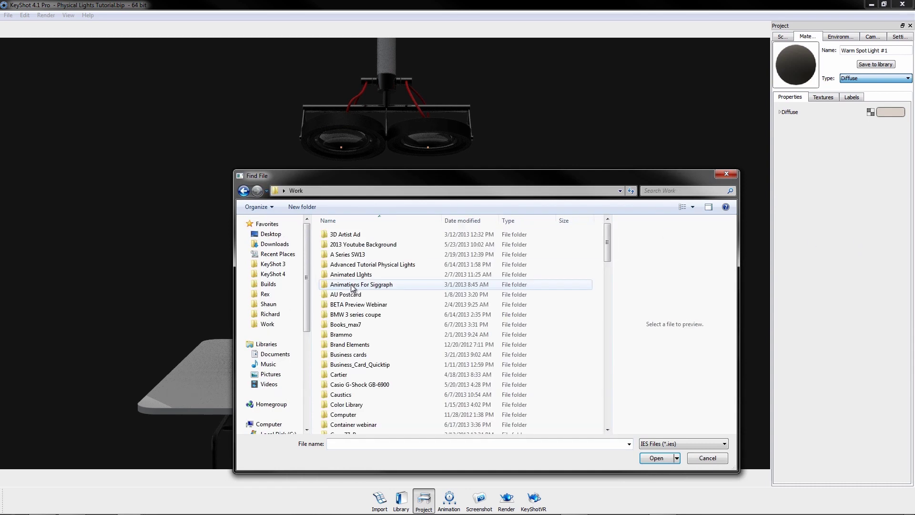
double_click(360, 266)
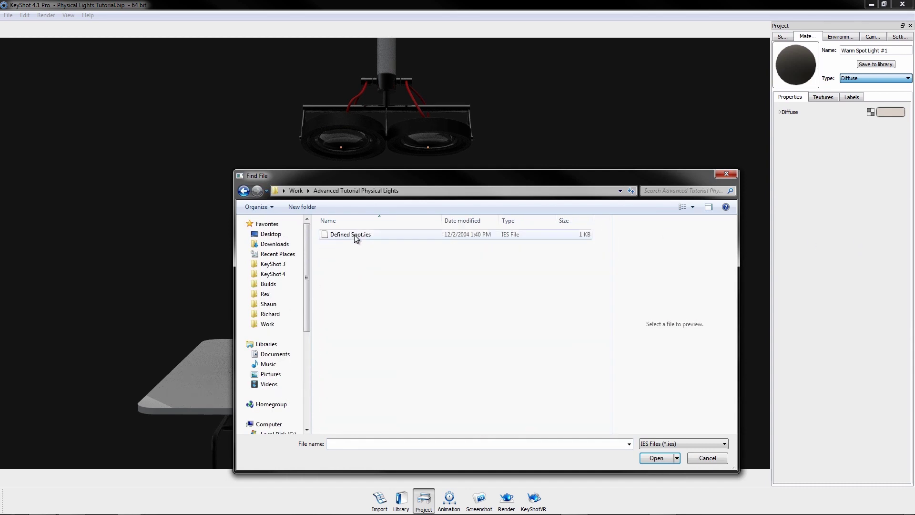
left_click(353, 235)
left_click(656, 458)
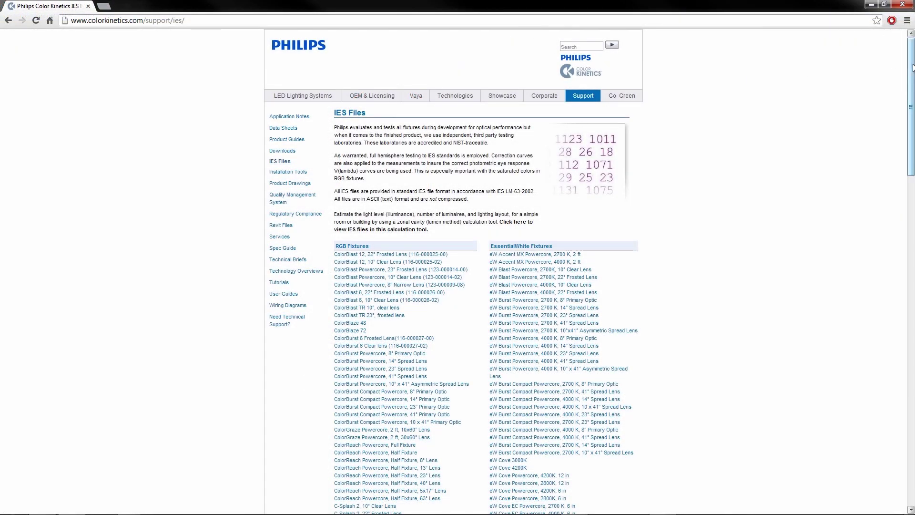
Switch to the browser and look through the list of IES files on the Philips Color Kinetics support page.
left_click_drag(911, 71, 894, 38)
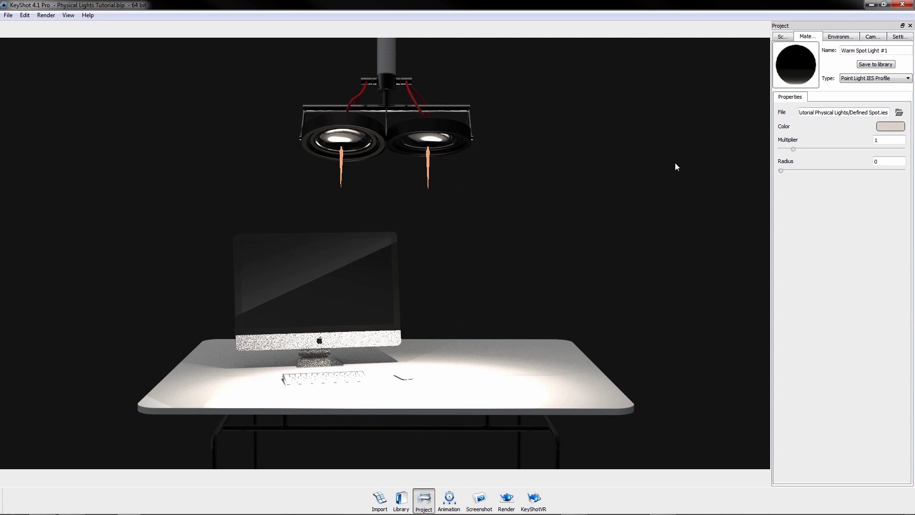
Set the IES light's multiplier to 0.47 and toggle the light source display, leaving it on for a side view.
left_click_drag(793, 149, 789, 152)
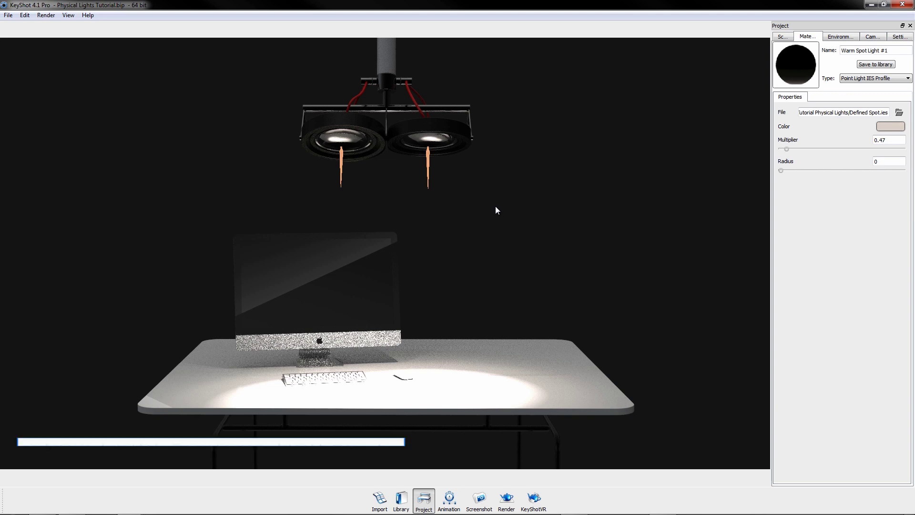
key("l")
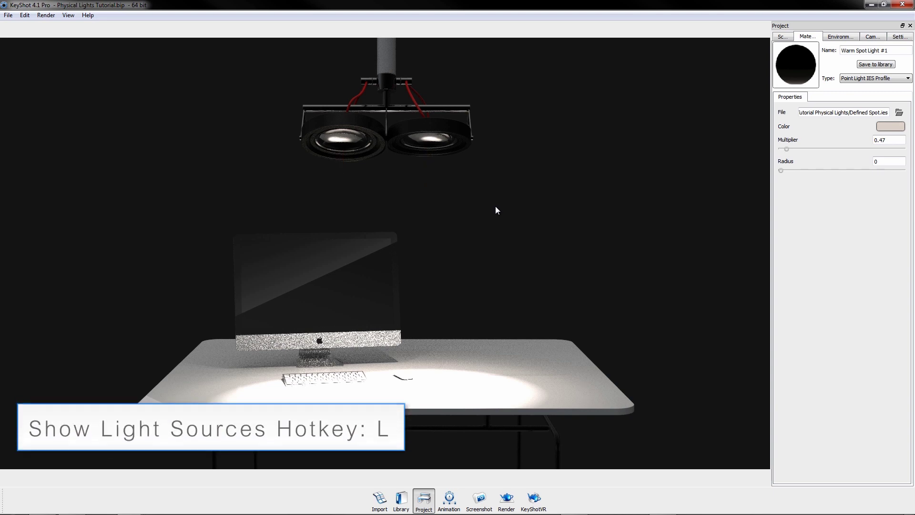
key("l")
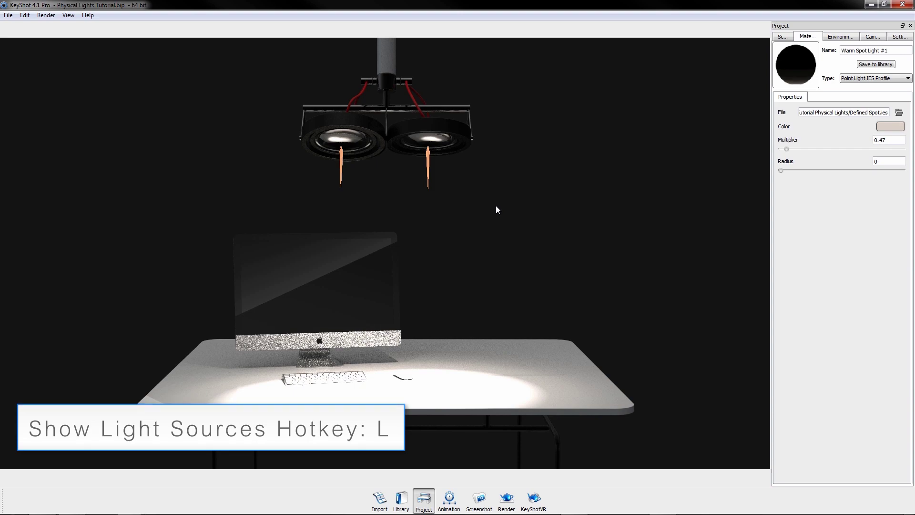
key("l")
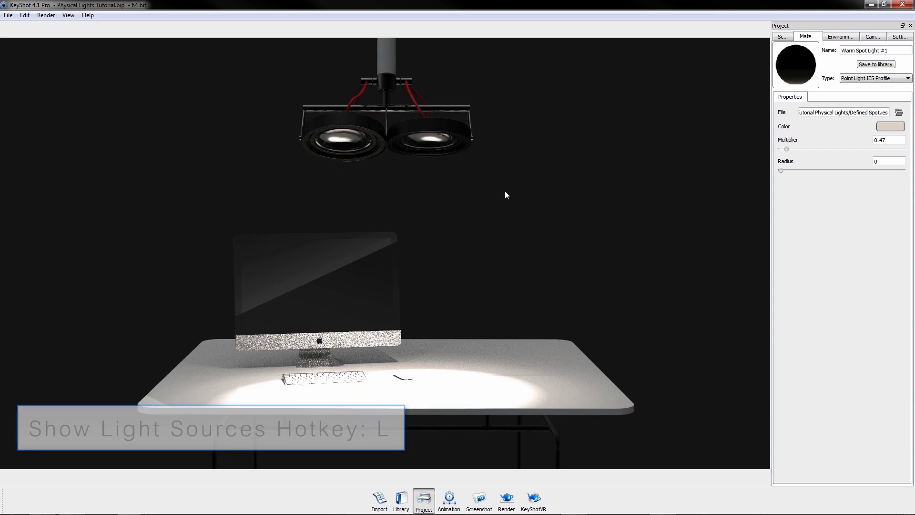
left_click_drag(506, 194, 274, 208)
key("l")
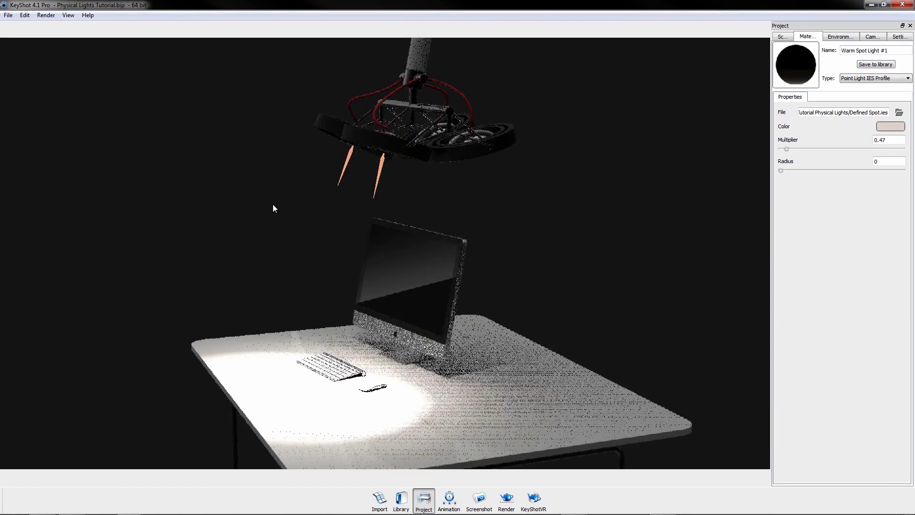
Rotate the first IES light about its local Z axis to about 6.2 degrees with the Move Tool.
left_click(783, 37)
left_click(808, 133)
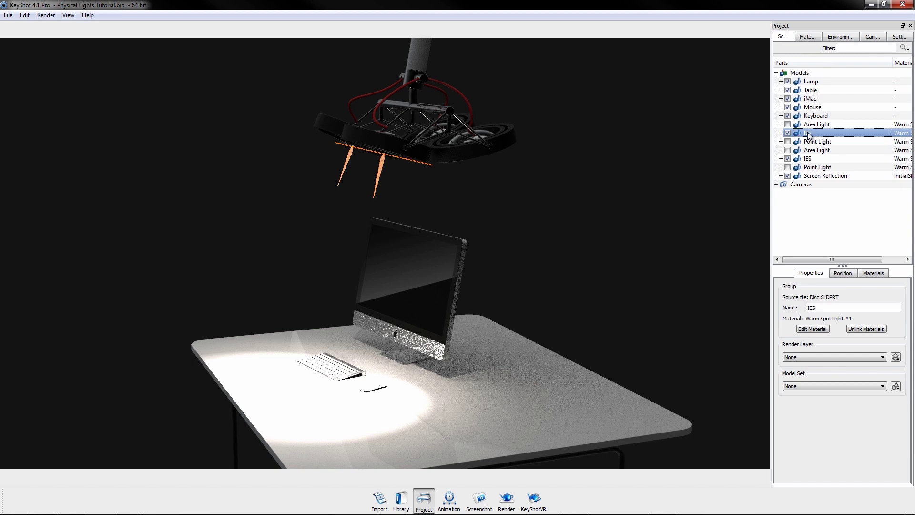
left_click(843, 273)
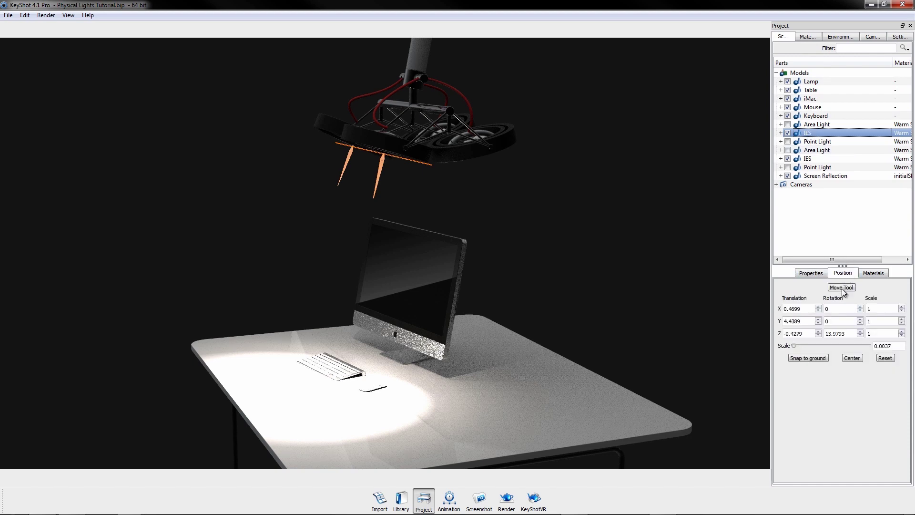
left_click(842, 288)
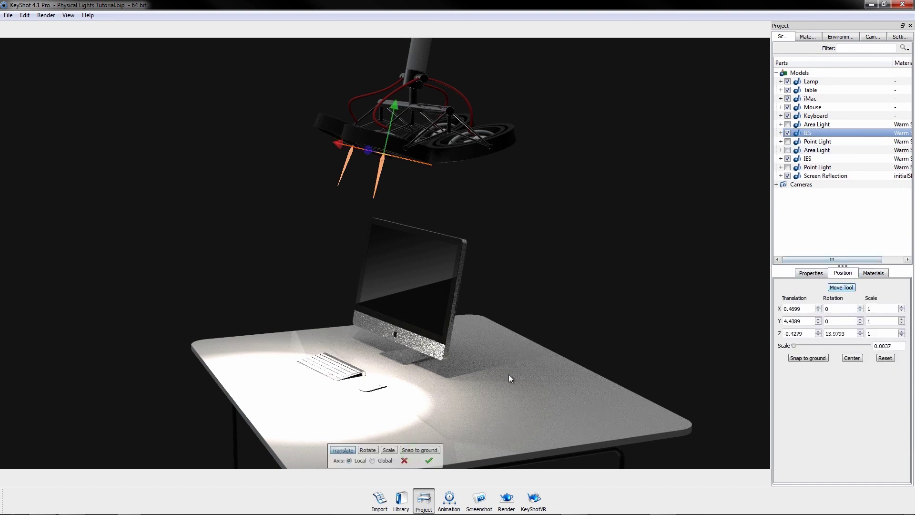
left_click(368, 450)
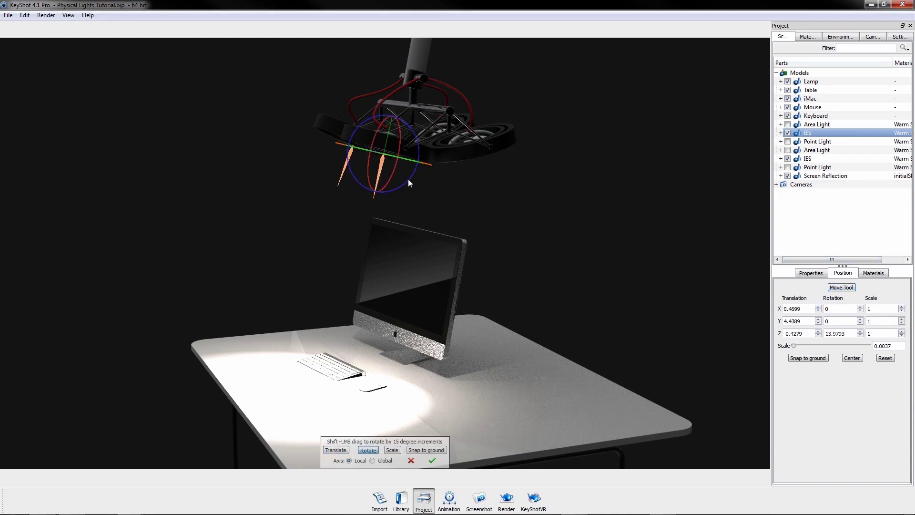
left_click_drag(408, 179, 413, 179)
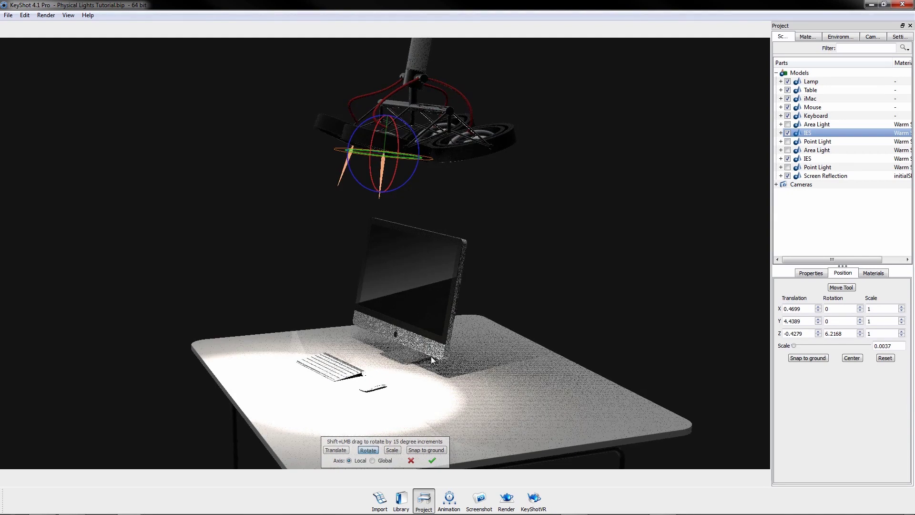
left_click(432, 460)
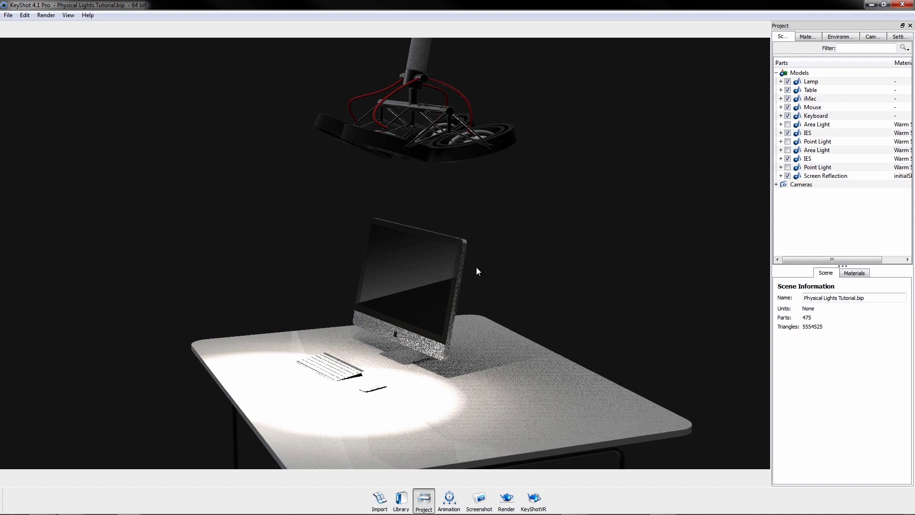
Set the samples of the iMac's rough aluminum metal material to 32.
left_click_drag(476, 268, 477, 266)
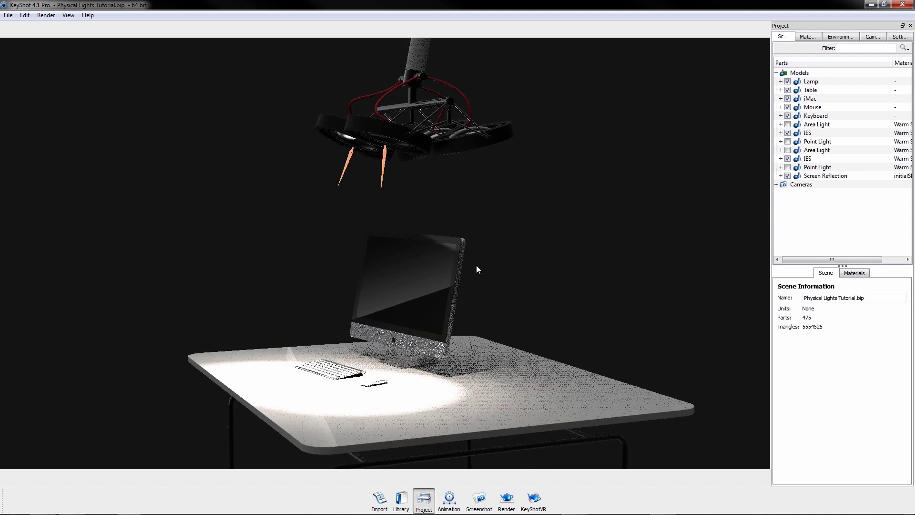
left_click_drag(494, 264, 733, 276)
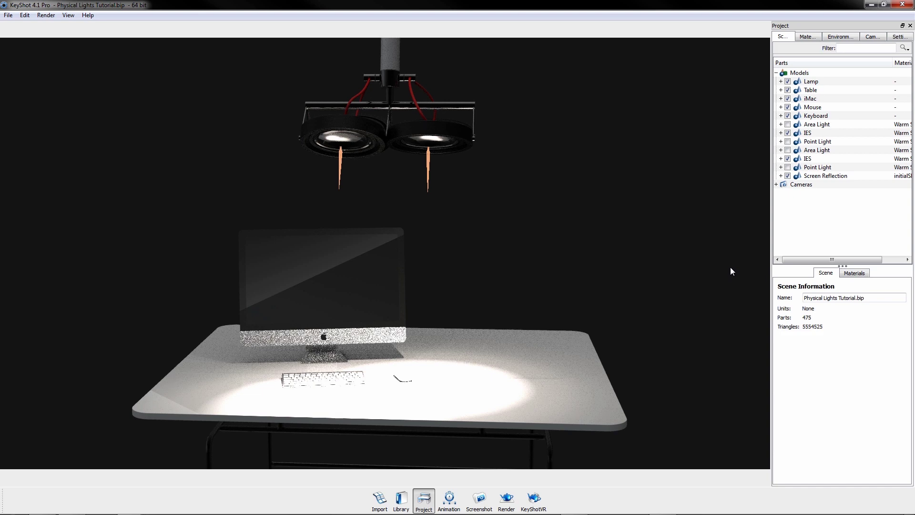
left_click_drag(693, 277, 710, 276)
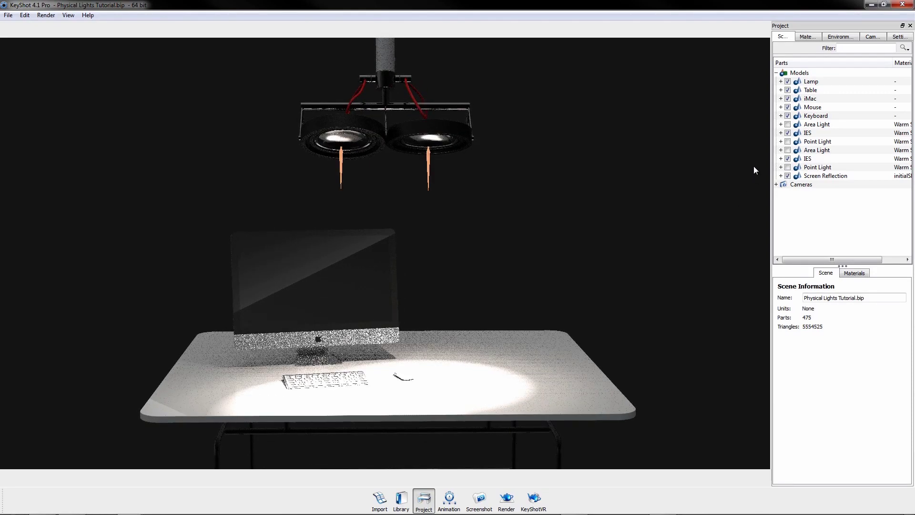
double_click(379, 340)
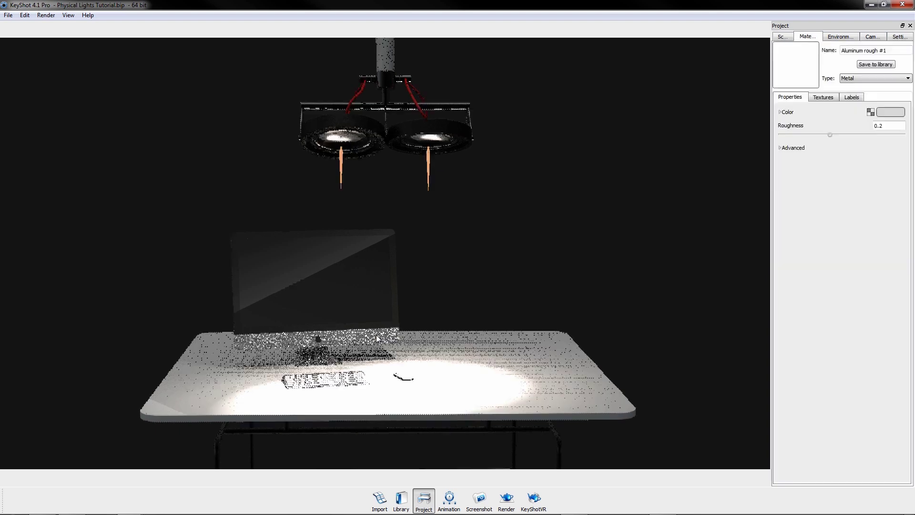
left_click(781, 147)
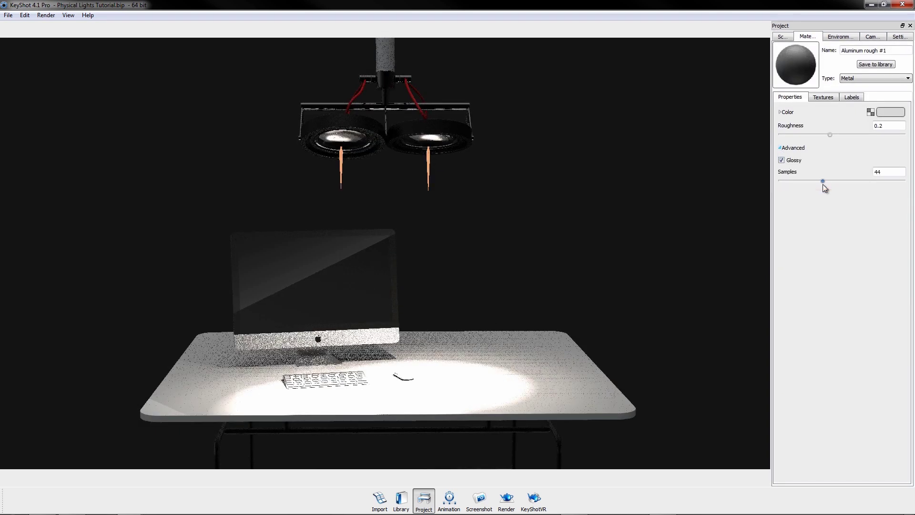
left_click_drag(822, 184, 811, 185)
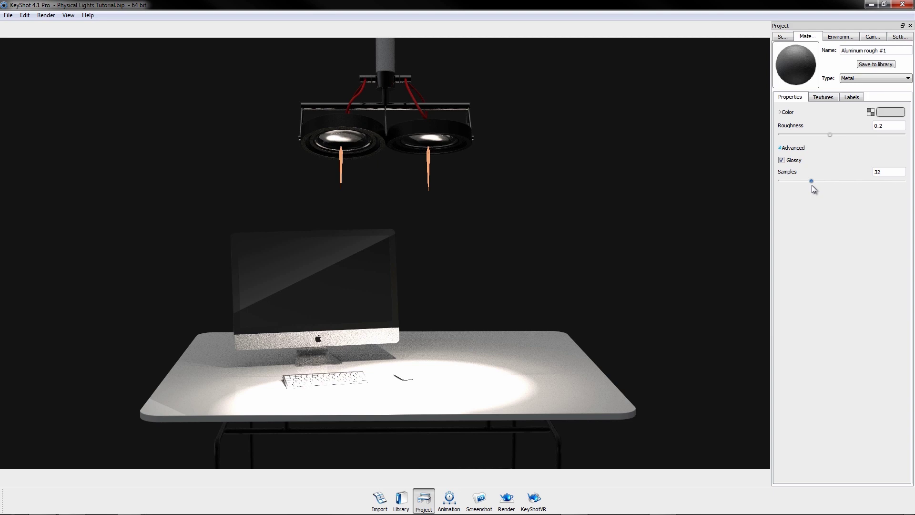
In the render quality options, set the advanced control samples to 64 and switch to Maximum samples with 64 samples.
left_click(507, 498)
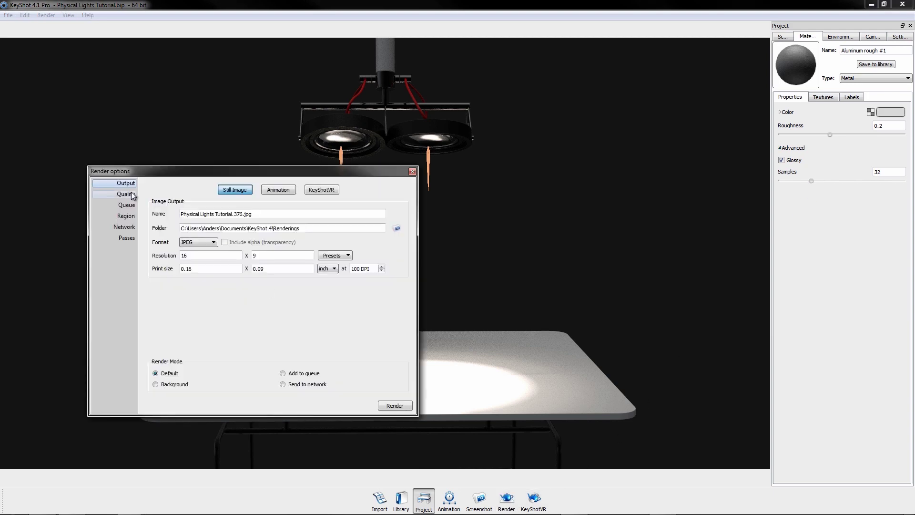
left_click(126, 194)
left_click_drag(154, 237, 183, 236)
left_click(256, 247)
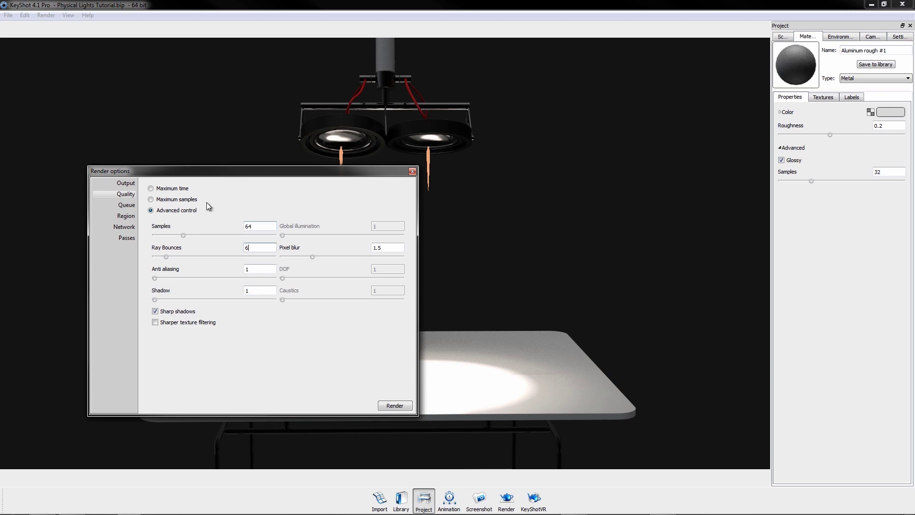
left_click(172, 200)
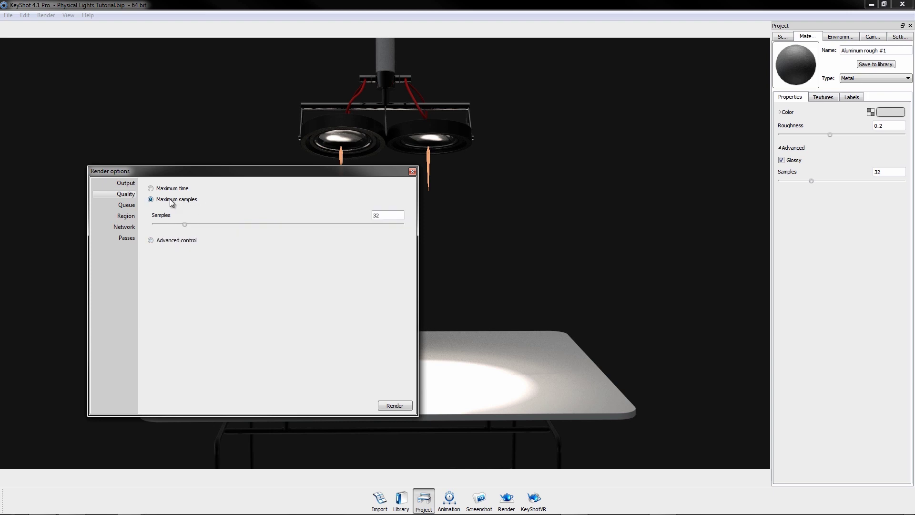
type("64")
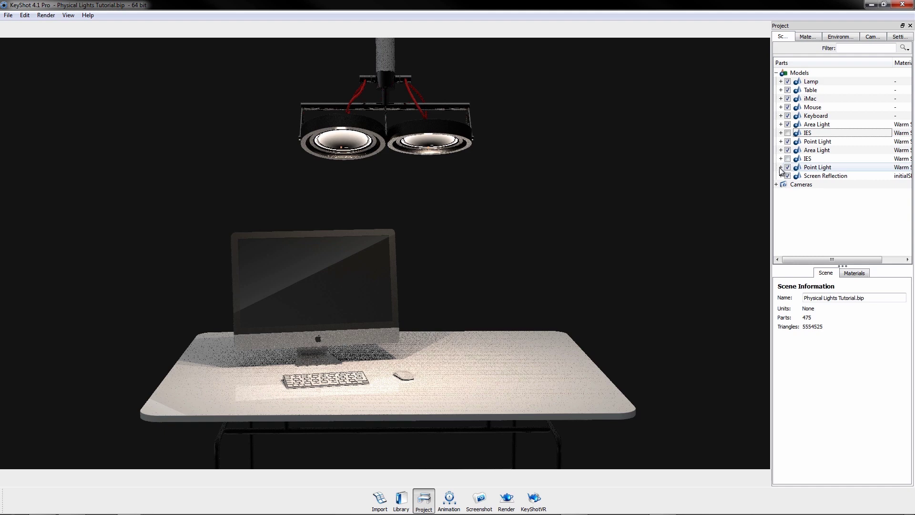
scroll(494, 267, "down", 2)
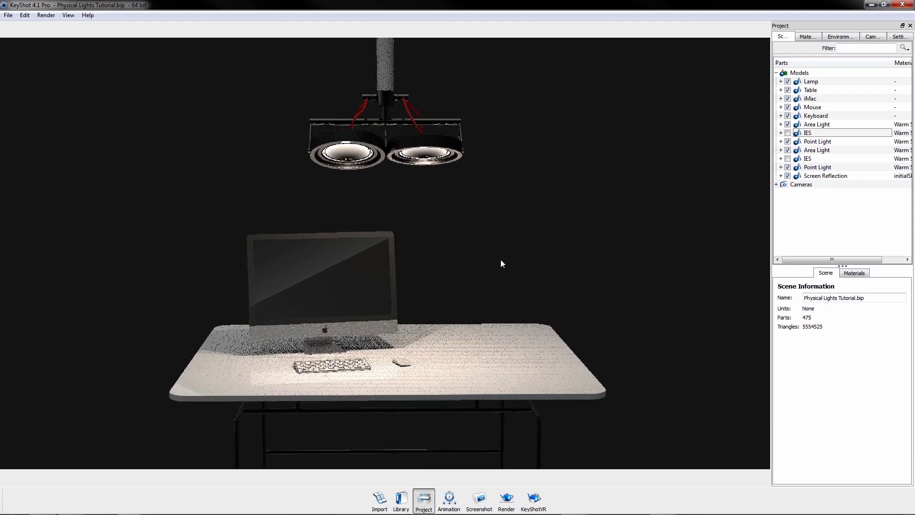
left_click_drag(501, 263, 501, 260)
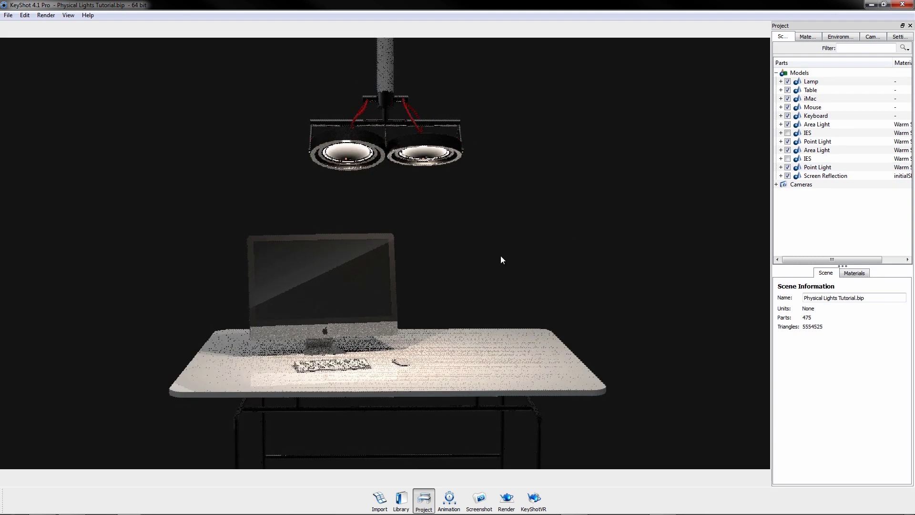